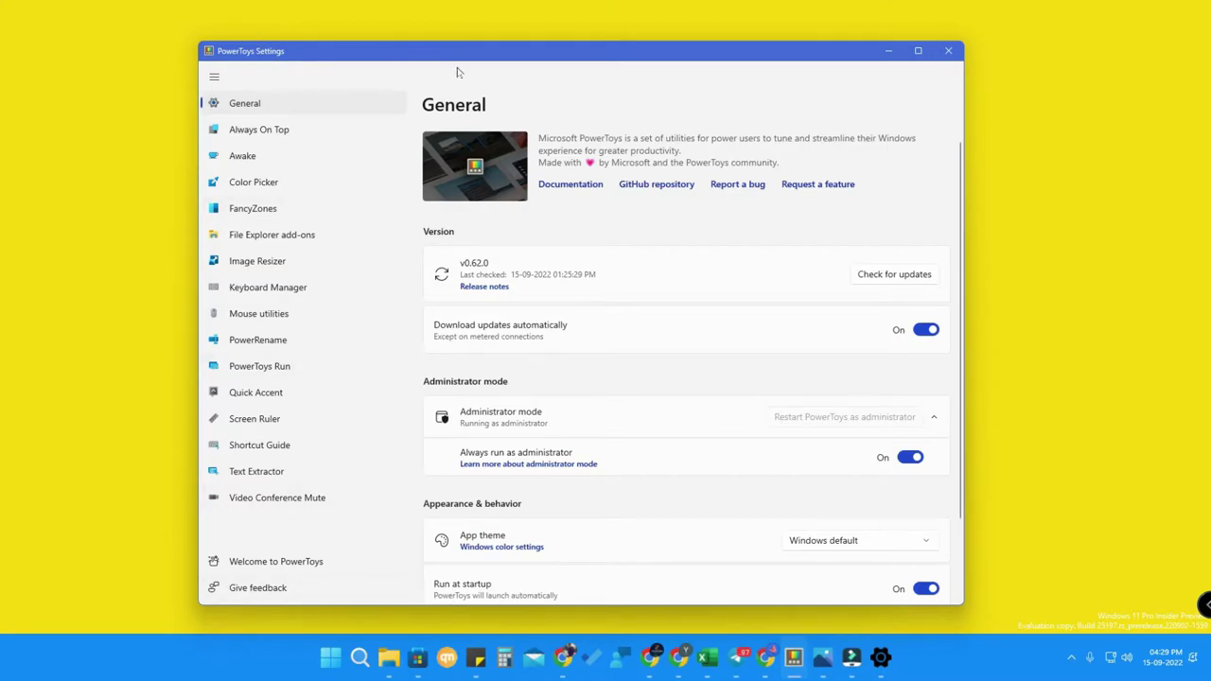
Leave the PowerToys store page and show Text Extractor's settings, enabled with the Win + T shortcut
left_click(419, 660)
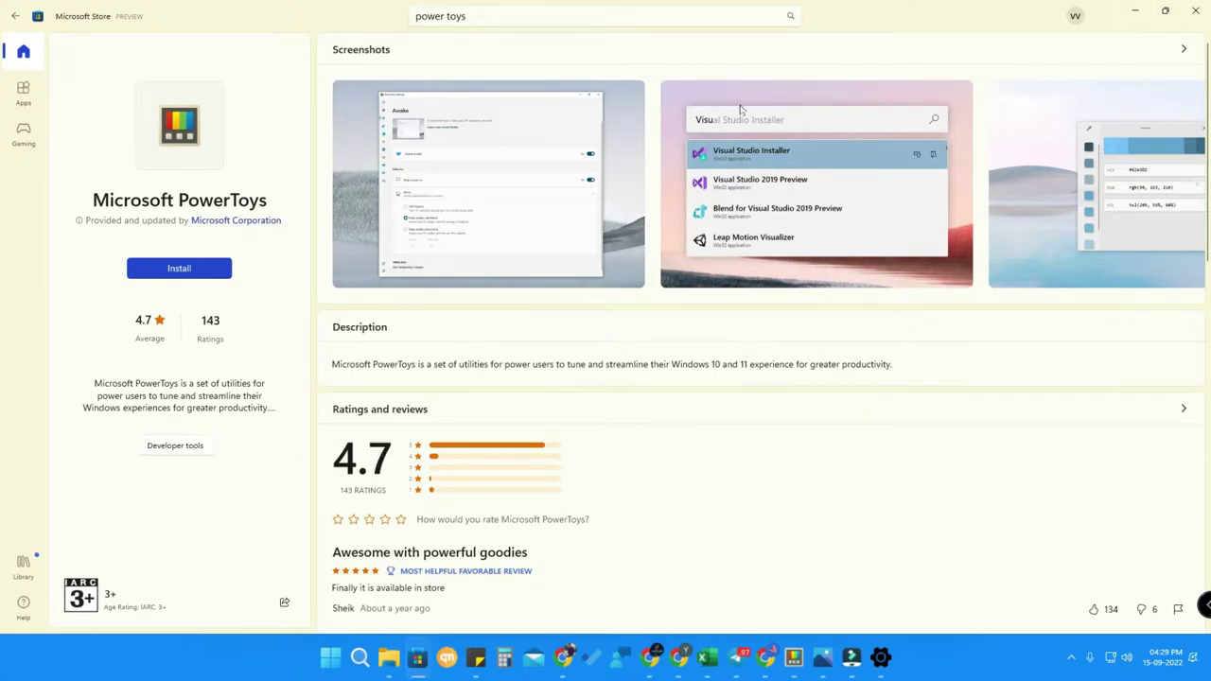
left_click(1134, 13)
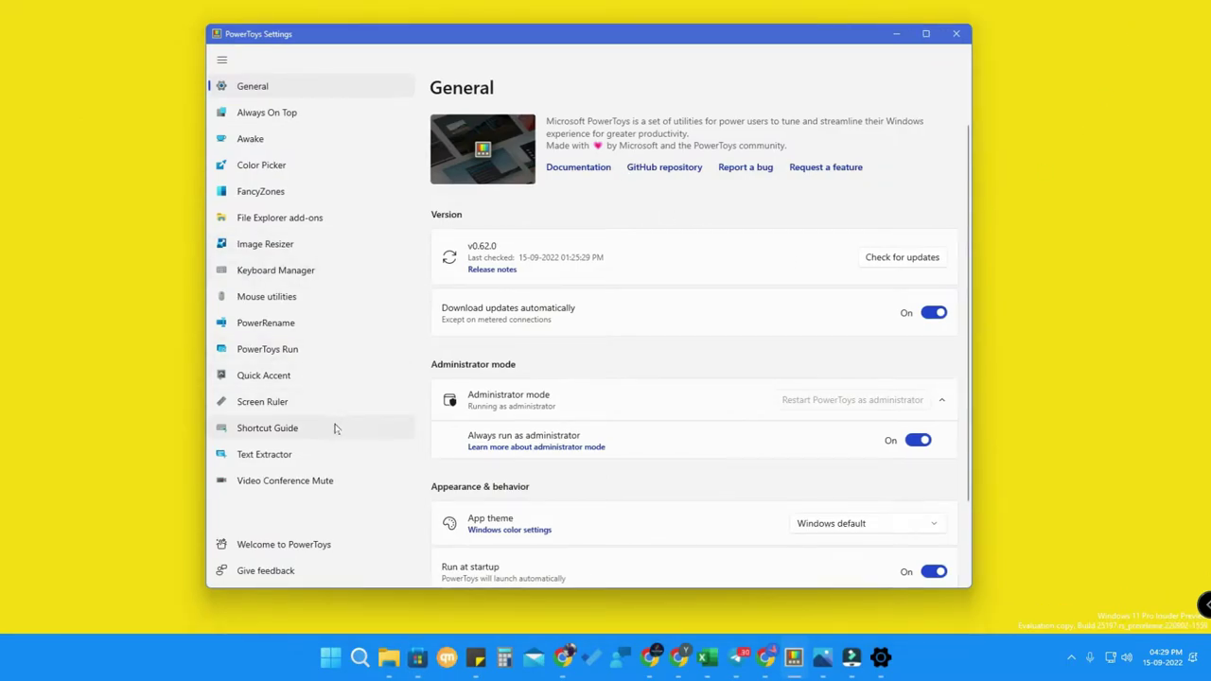
left_click(296, 454)
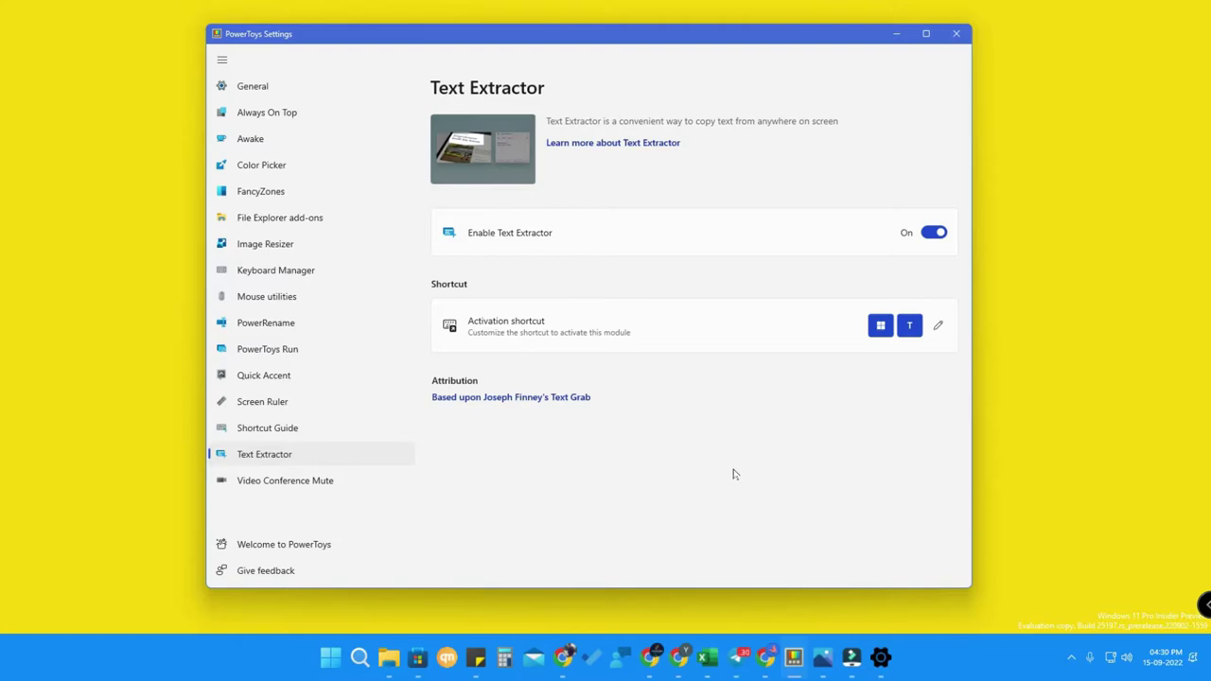
left_click(330, 658)
Pause the Mivi DuoPods review video at 5:46 on the touch-functions slide, then return to PowerToys Settings
left_click(766, 657)
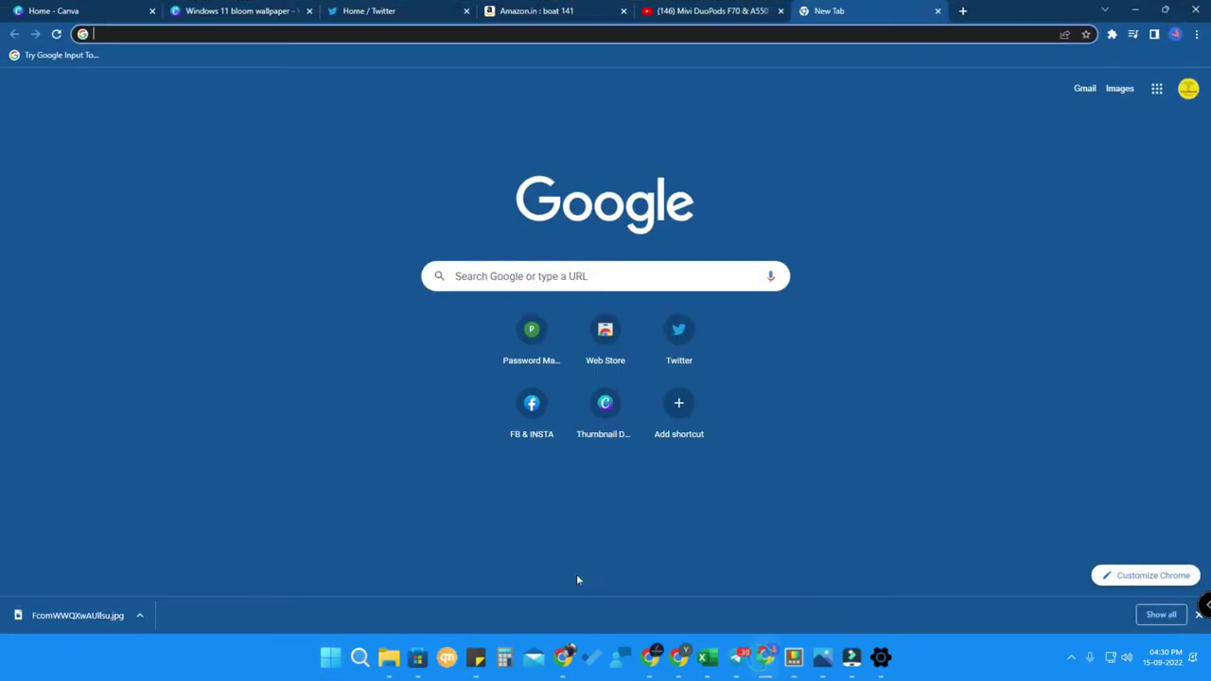
left_click(667, 11)
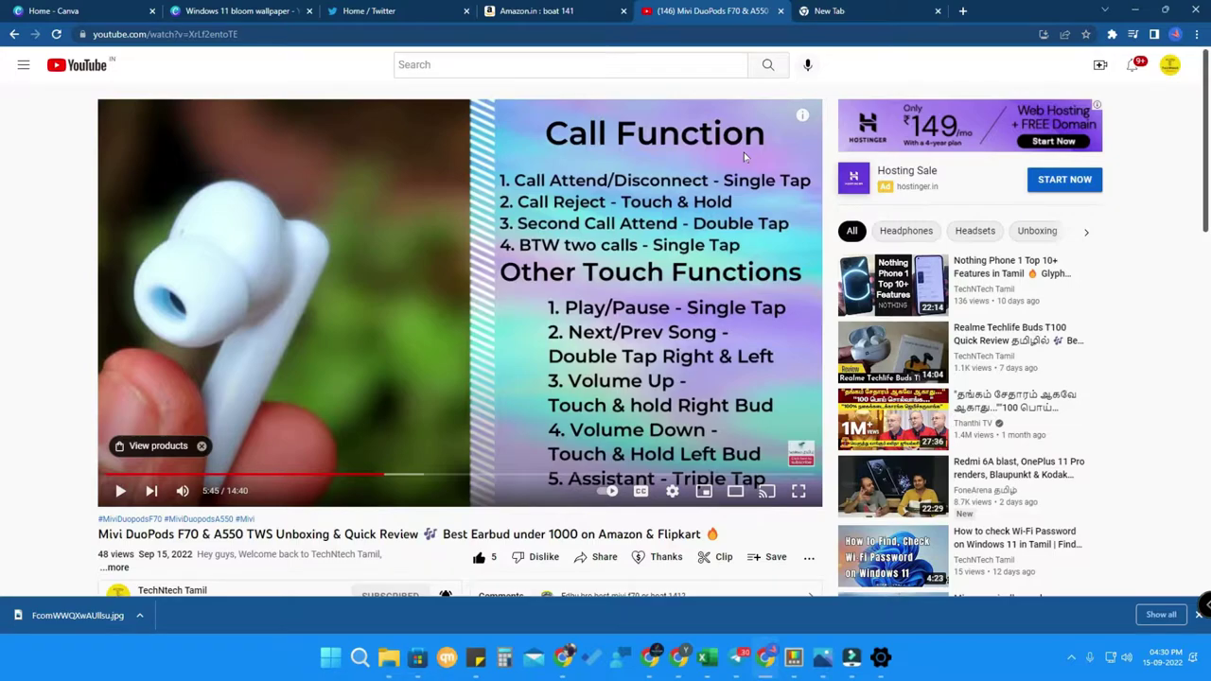
left_click(452, 290)
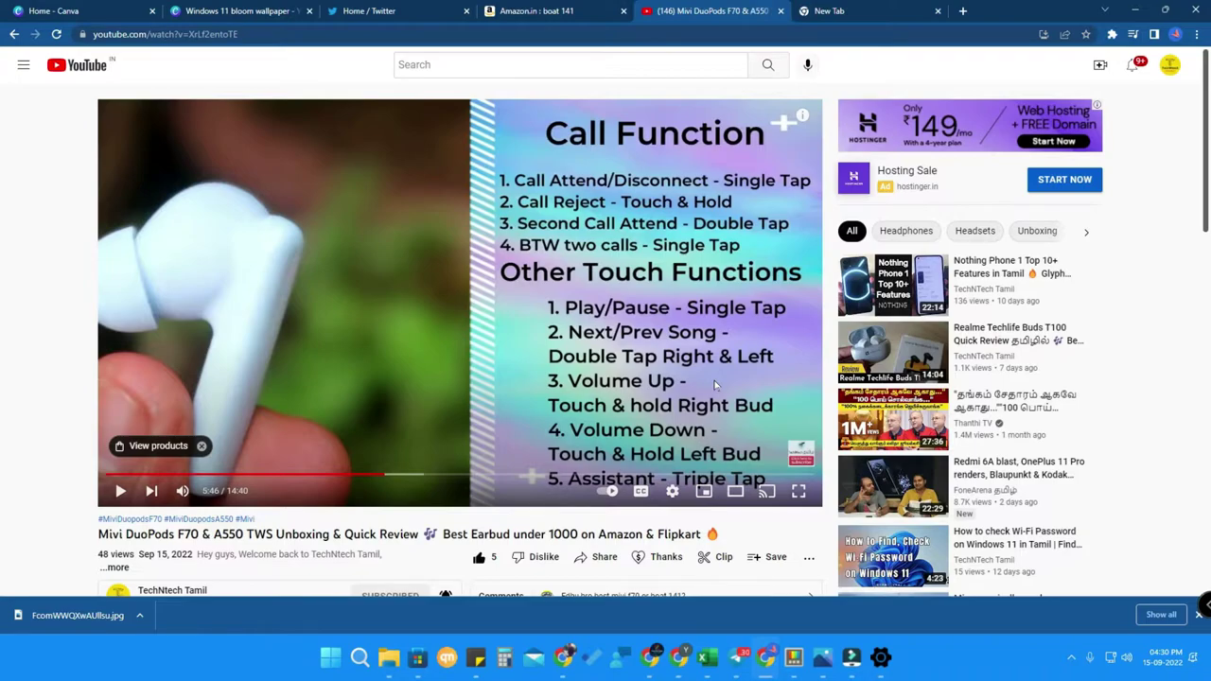
left_click(769, 660)
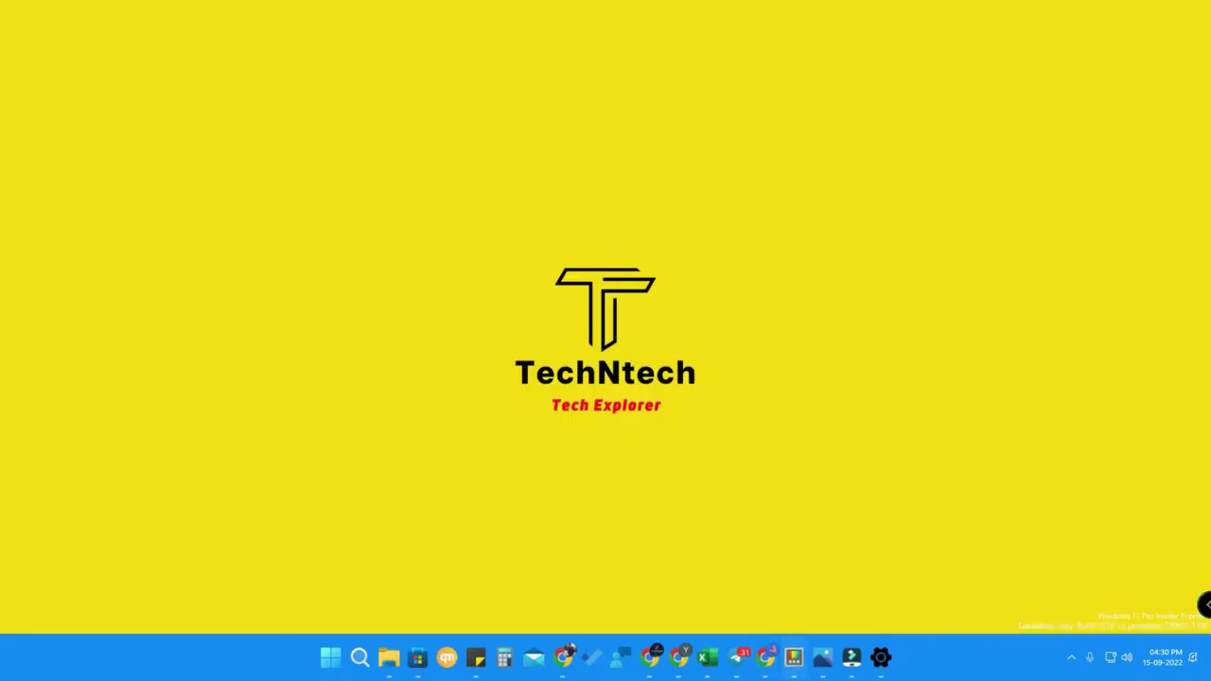
left_click(771, 663)
left_click(793, 661)
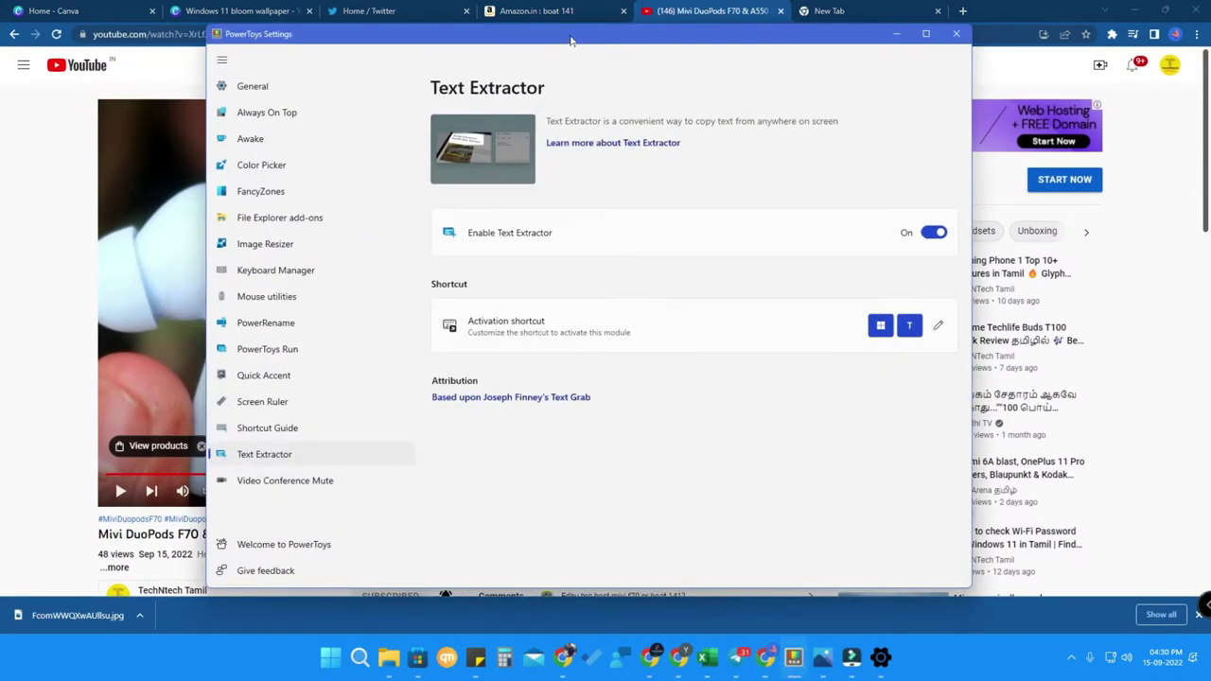
left_click(320, 453)
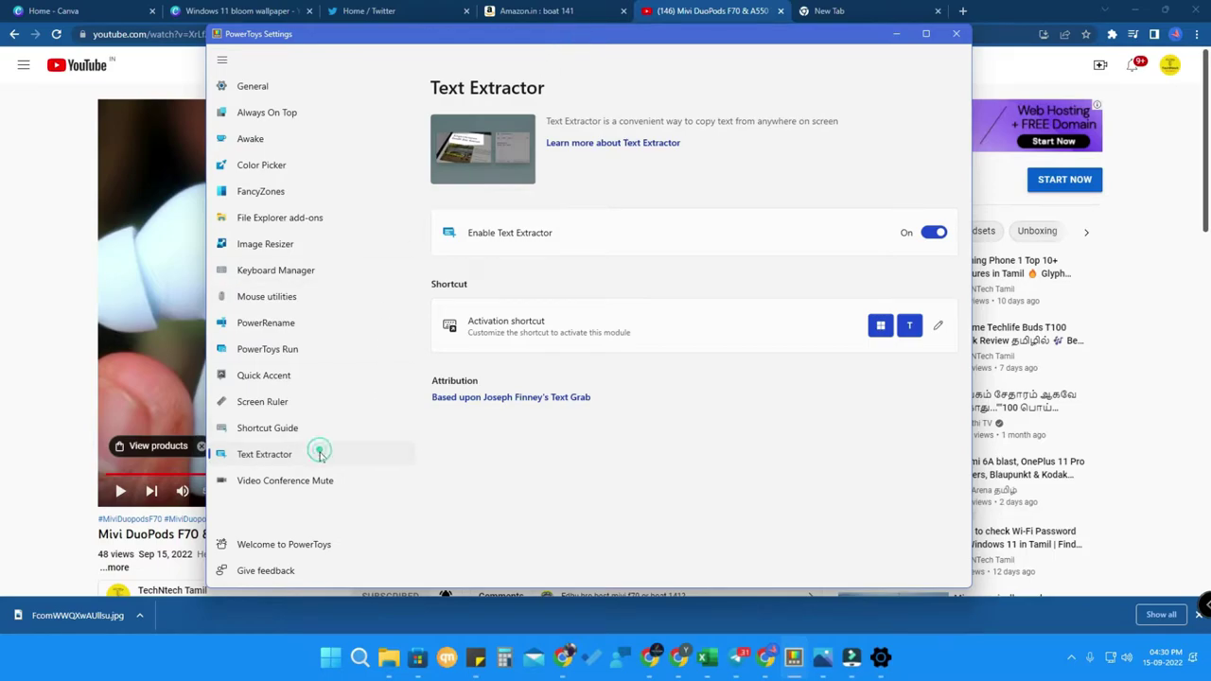
left_click(934, 233)
left_click(933, 234)
left_click(938, 326)
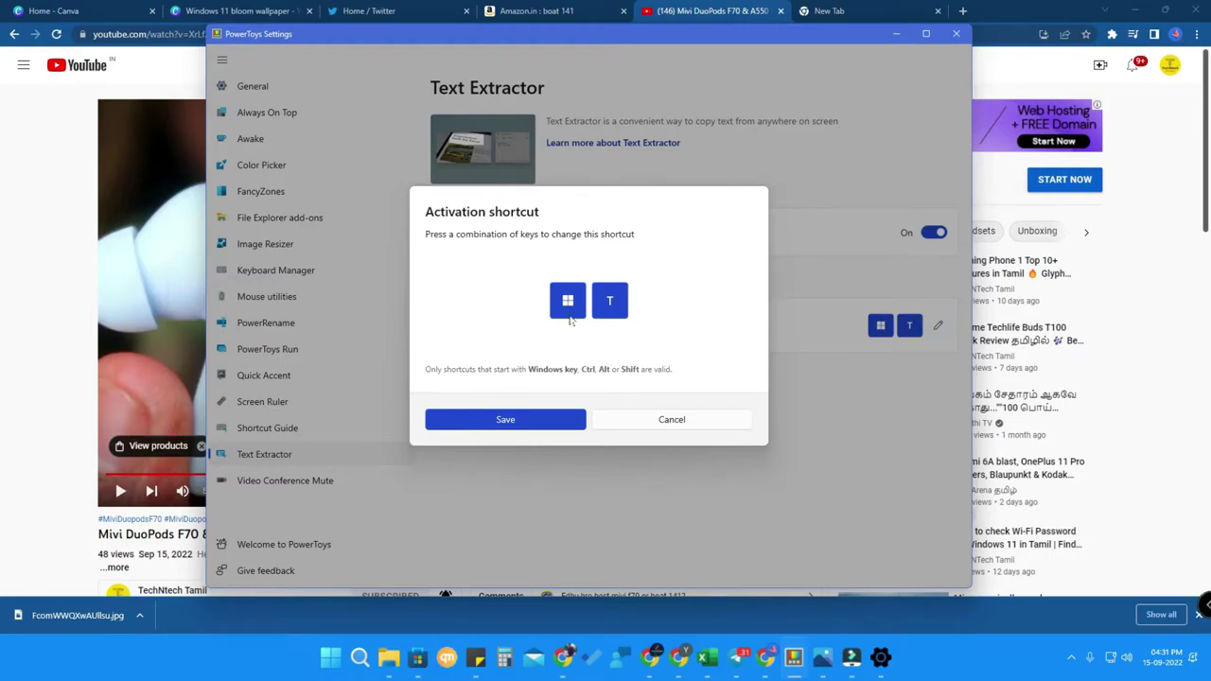
left_click(536, 420)
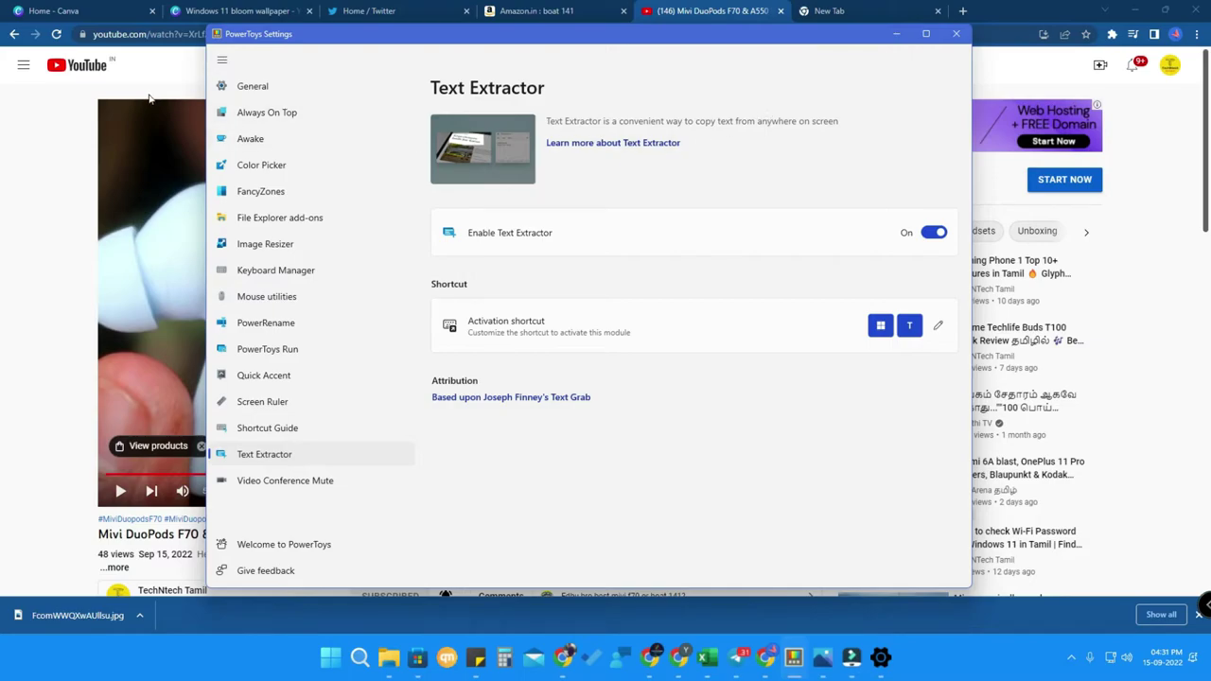
left_click(58, 106)
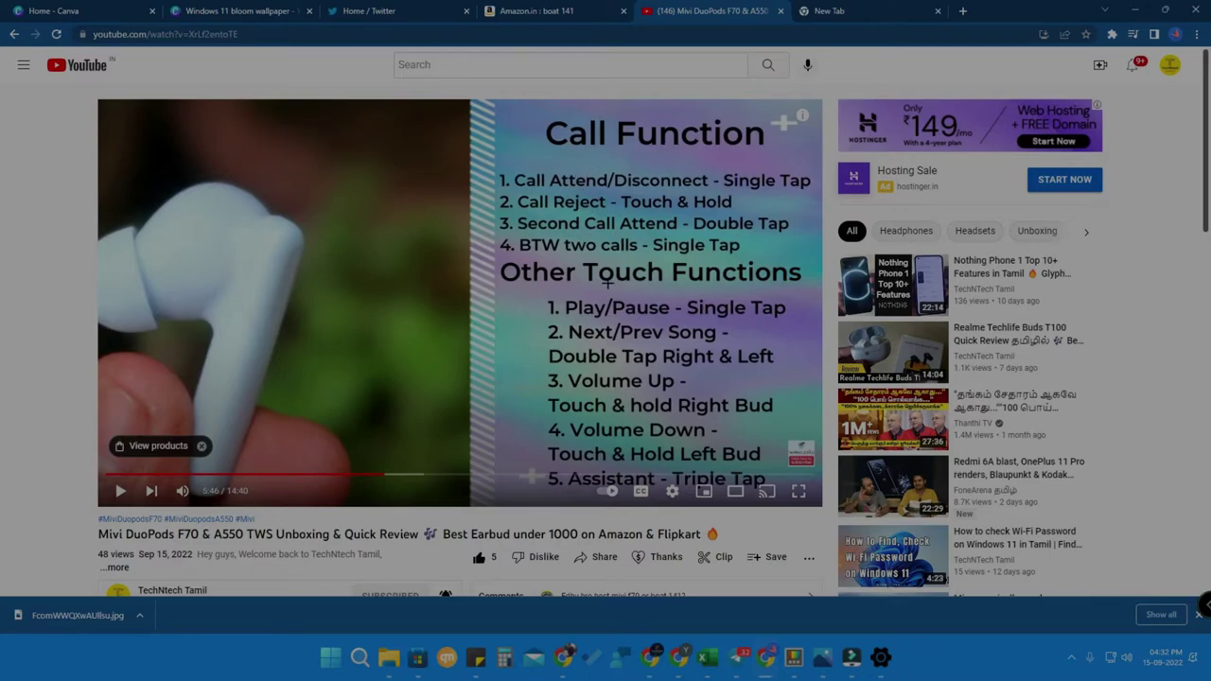
Drag a Text Extractor box around the Call Function slide text in the paused video
left_click_drag(521, 110, 810, 430)
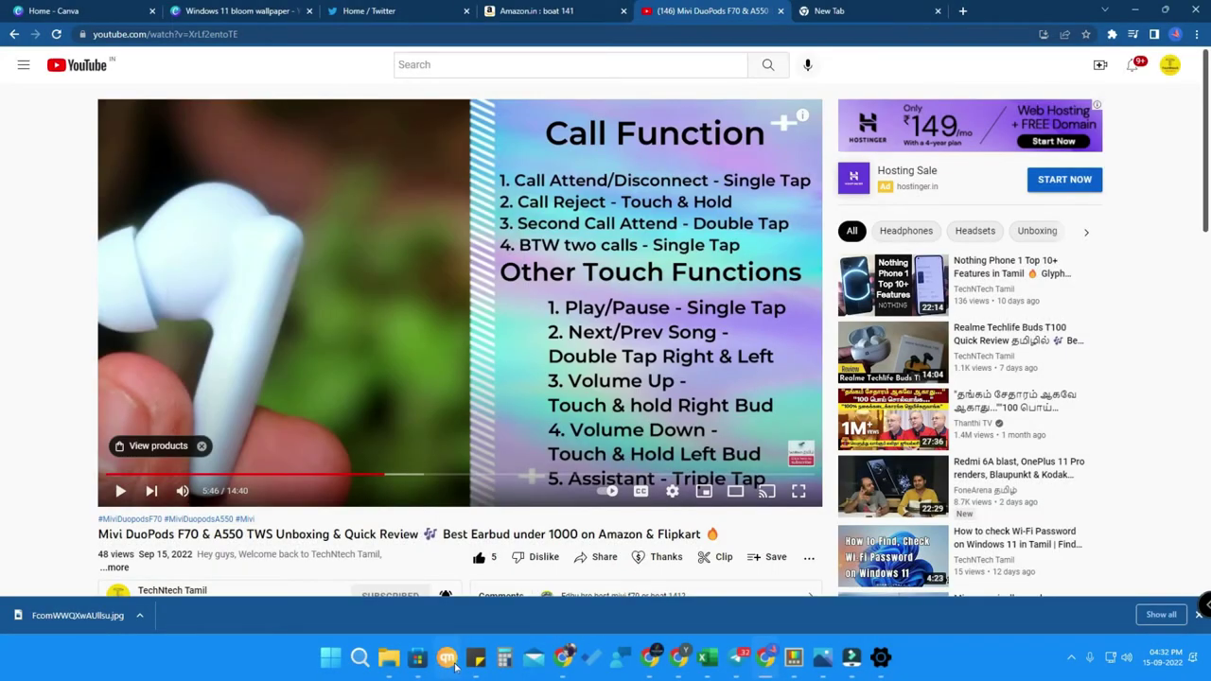
Paste the extracted slide text into a new sticky note and move it toward the upper left
mouse_move(478, 674)
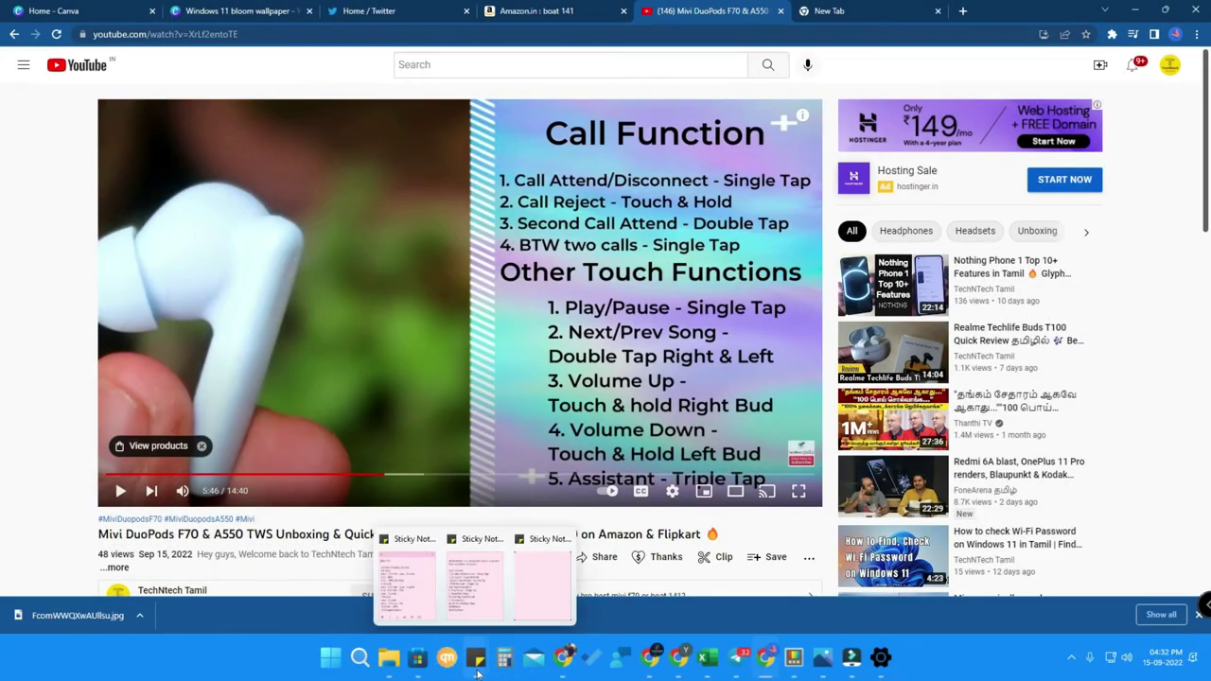
left_click(525, 577)
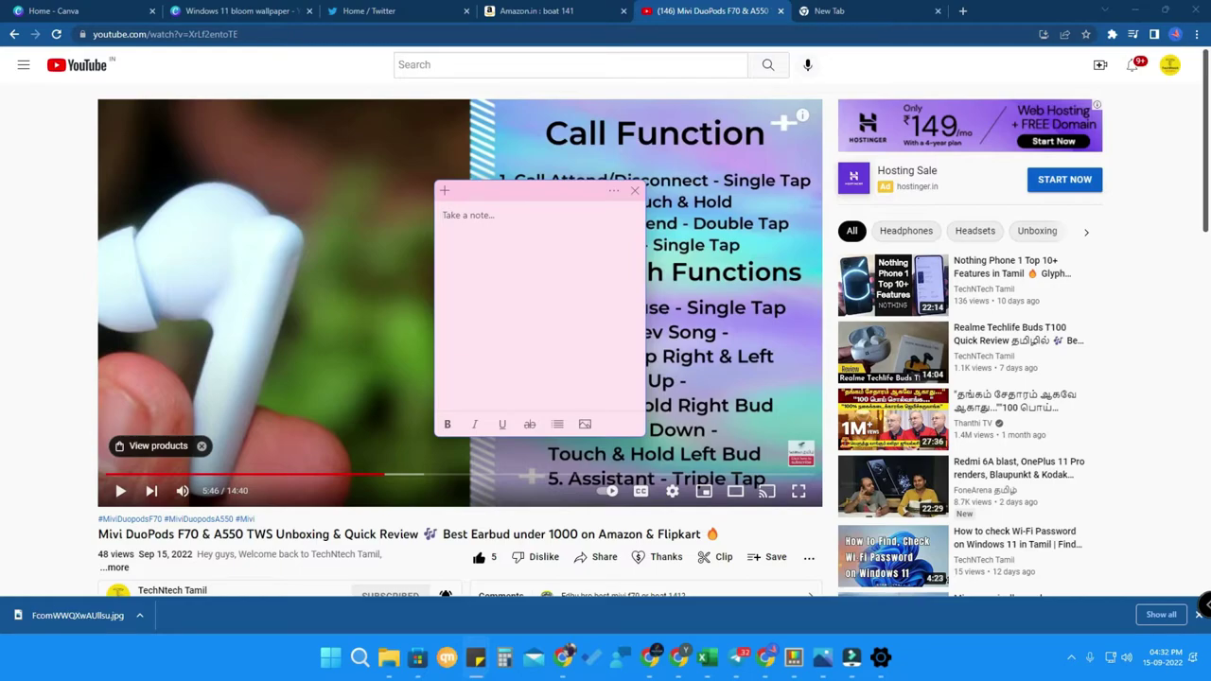
type("Call Function all Attend/Disconnect - Single Tae all Reject - Touch & Hold econd Call Attend - Double Tap TW two calls - Single Tap her Touch Functions 1. Play/Pause - Single Tap 2. Next/Prev Song - Double Tap Right & Left 3. Volume Up - Touch & hold Right Bud")
left_click_drag(544, 194, 345, 178)
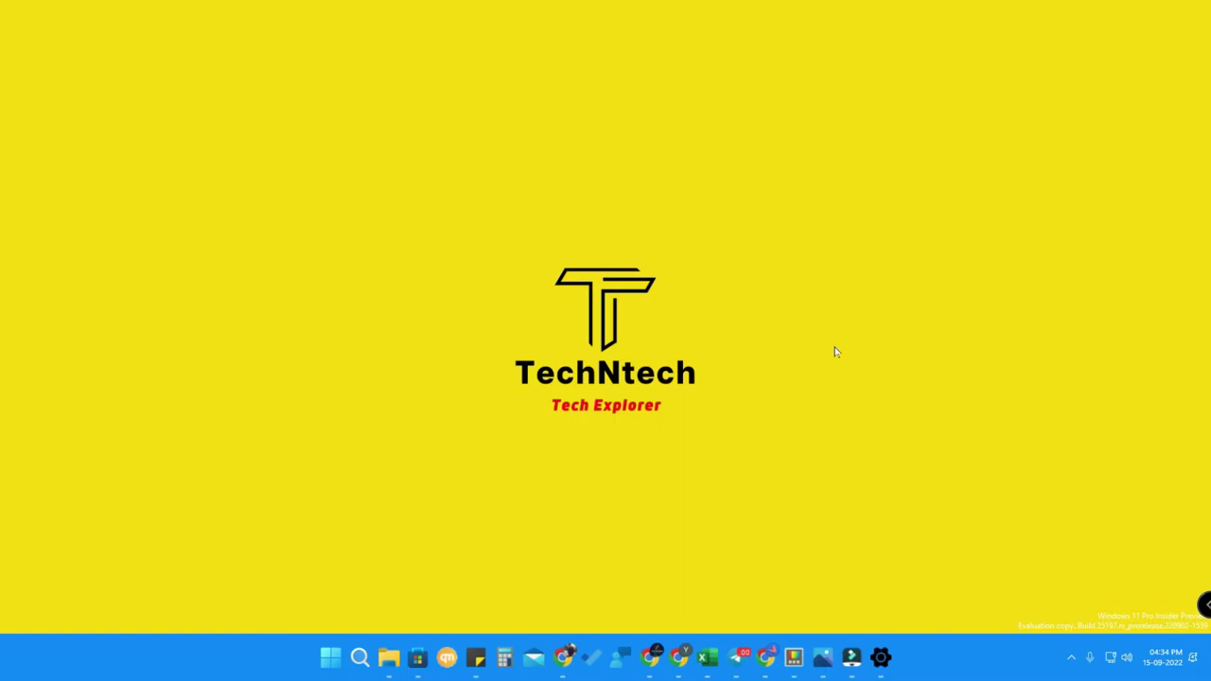
Extract the Start menu's Recommended text and paste it on a new line in the sticky note
key("super")
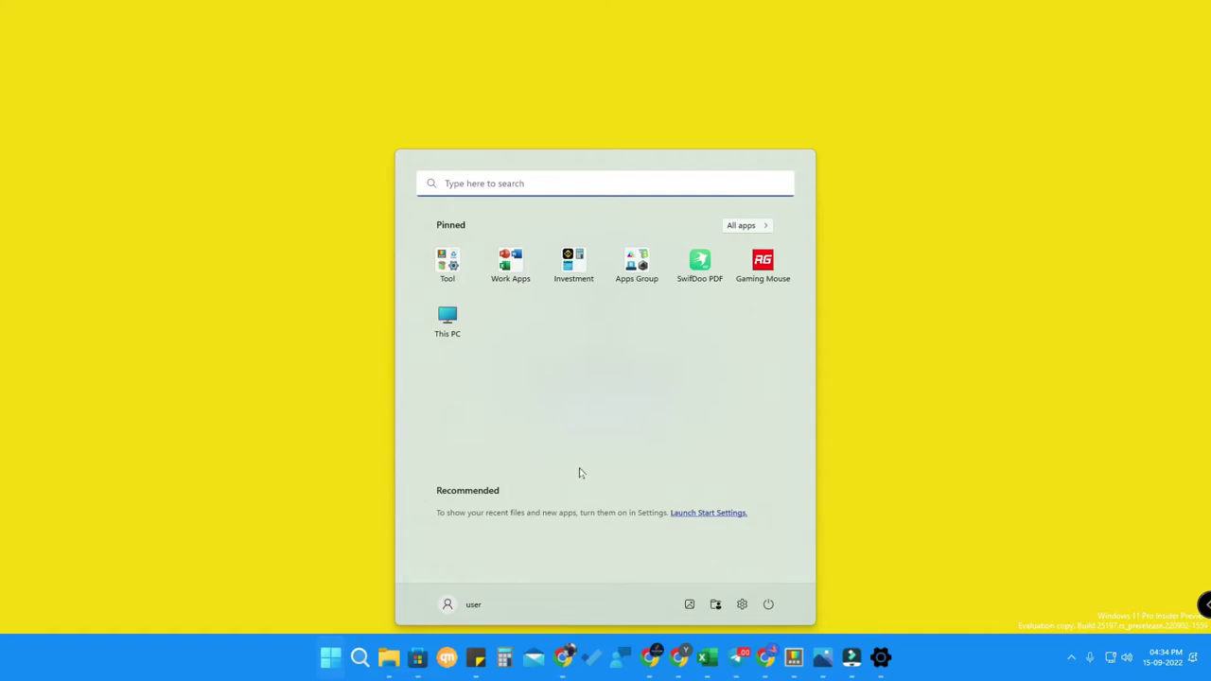
key("super+shift+s")
left_click_drag(435, 463, 760, 542)
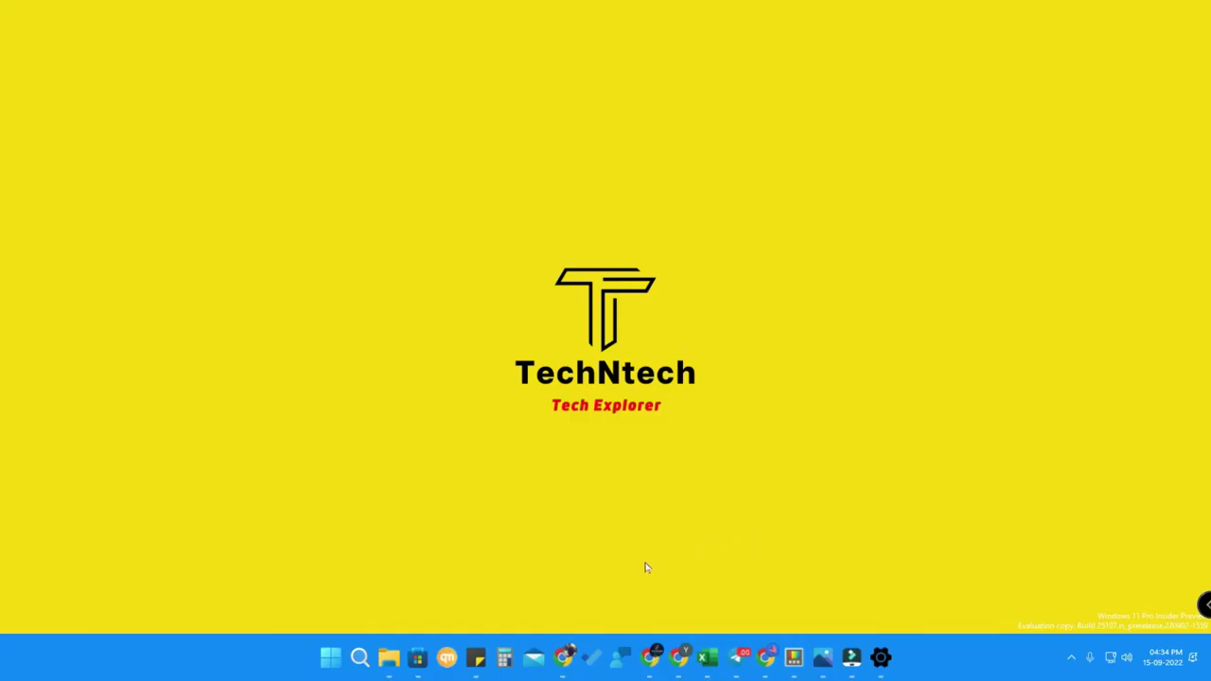
mouse_move(476, 658)
left_click(535, 590)
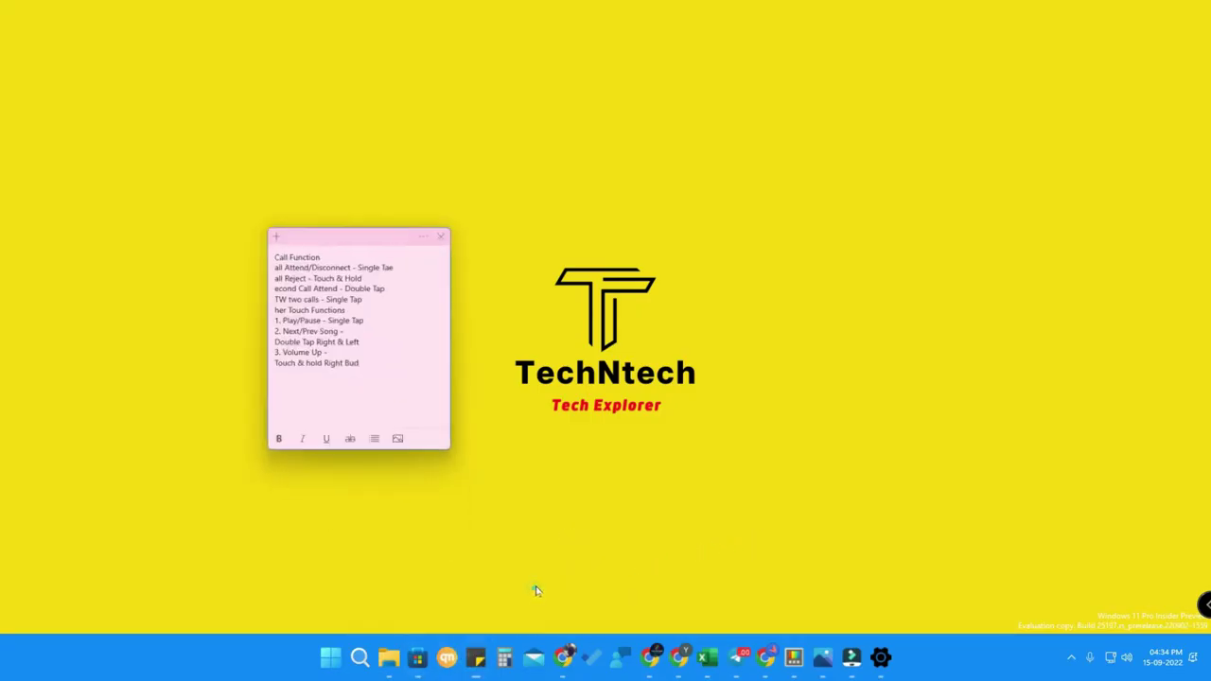
key("Return")
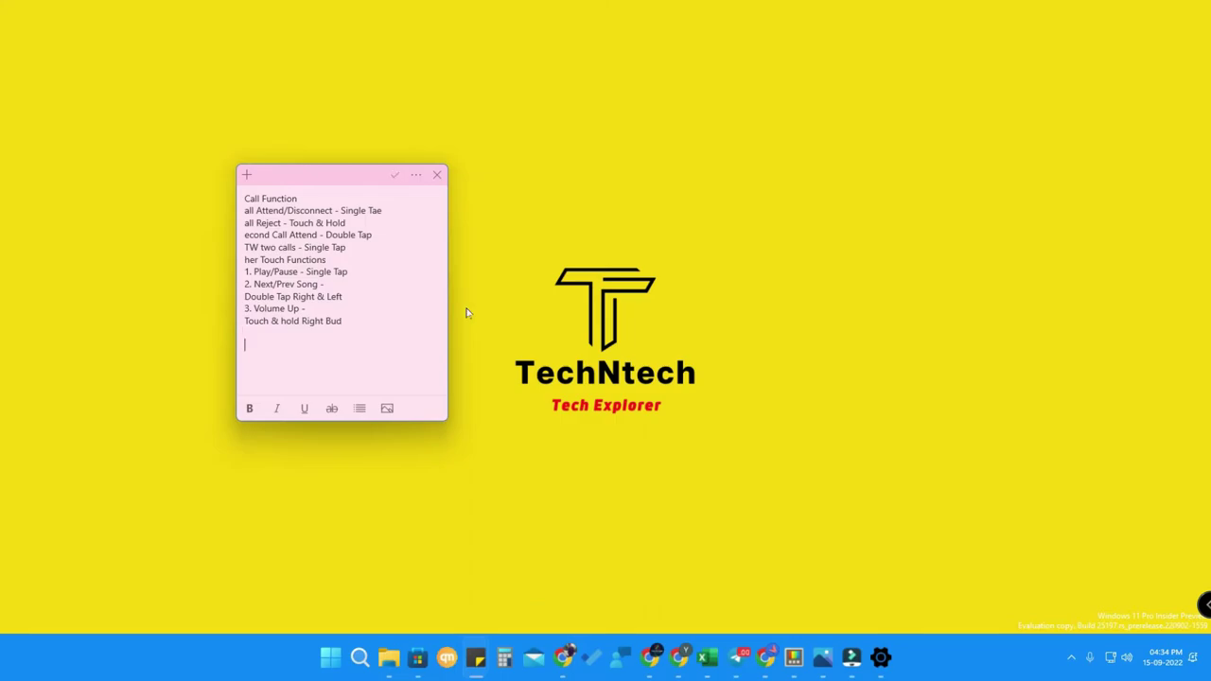
type("Recommended To show your recent files and new apps, turn them on in Settings. Launch Start Settings.")
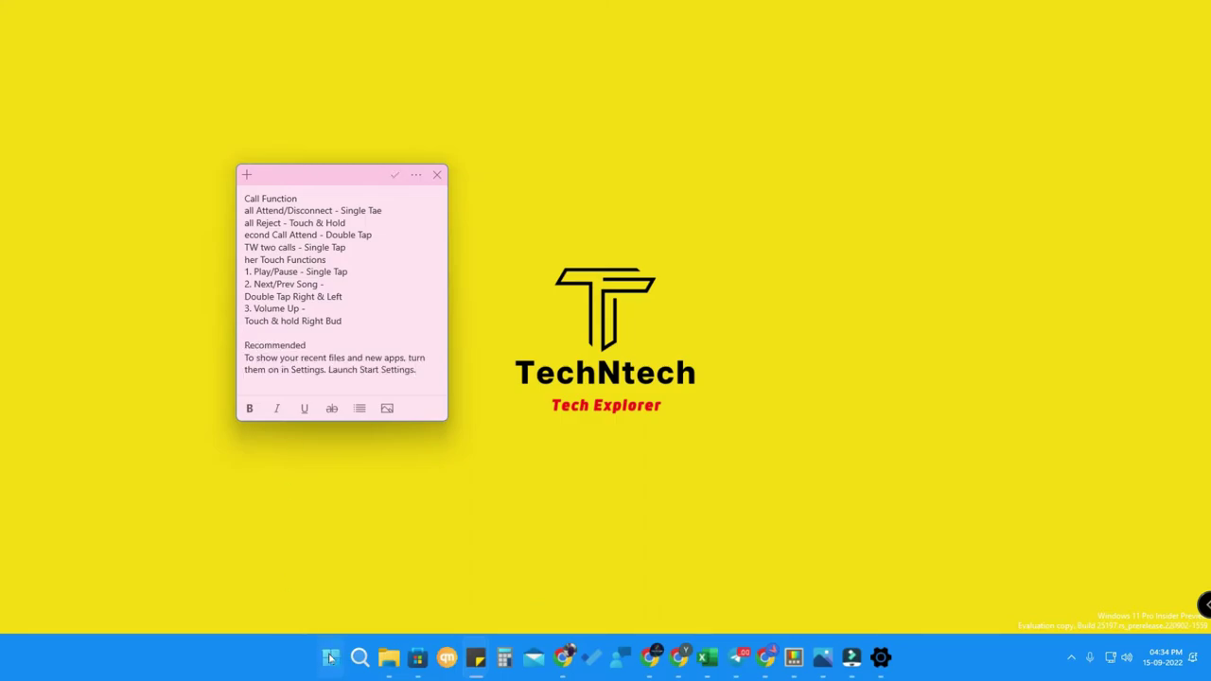
Open the Win+X quick links menu by right-clicking the Start button
left_click(331, 657)
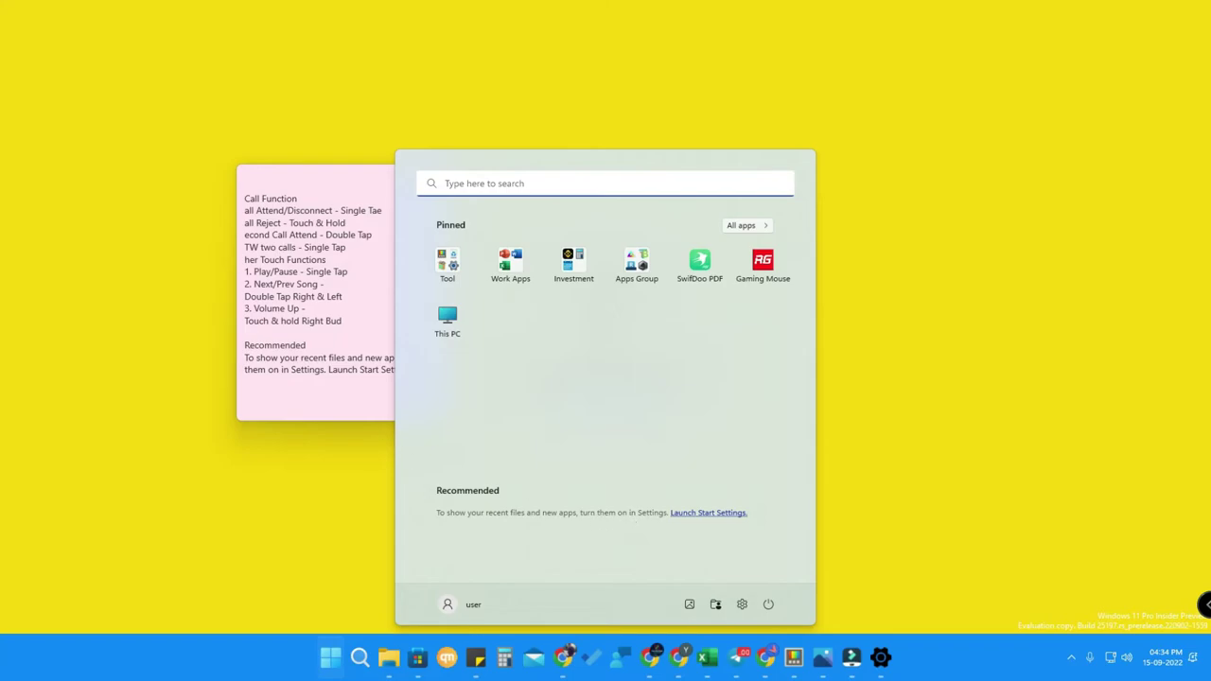
key("Escape")
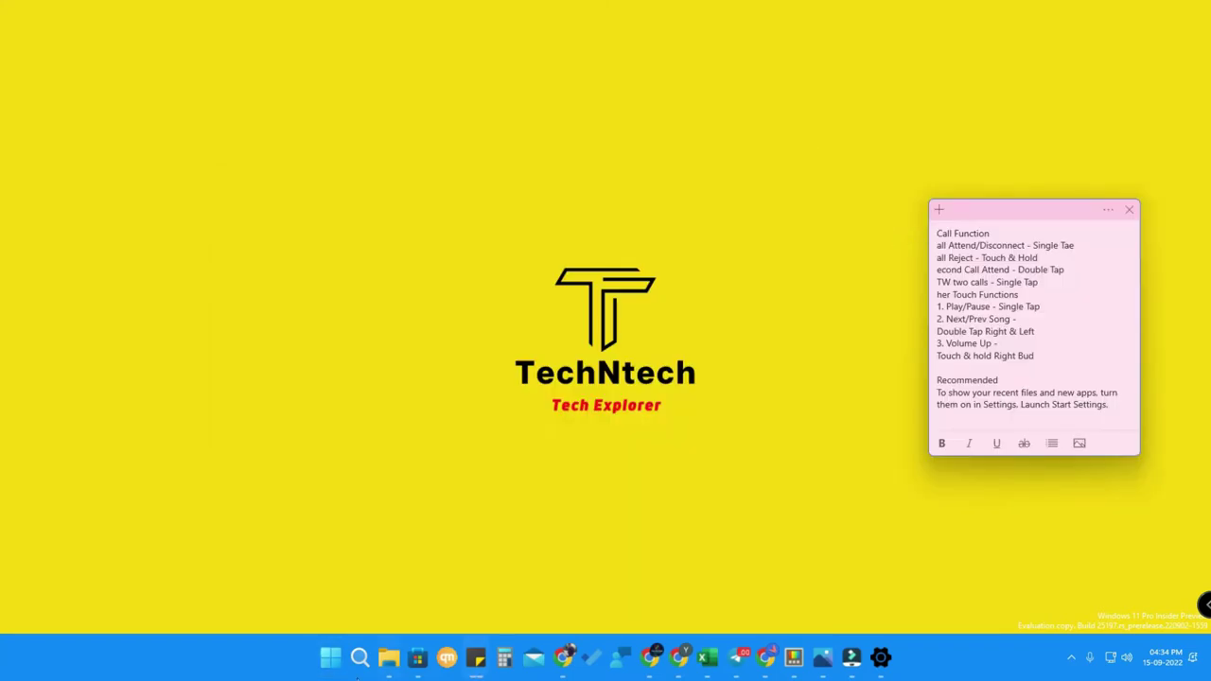
left_click(331, 662)
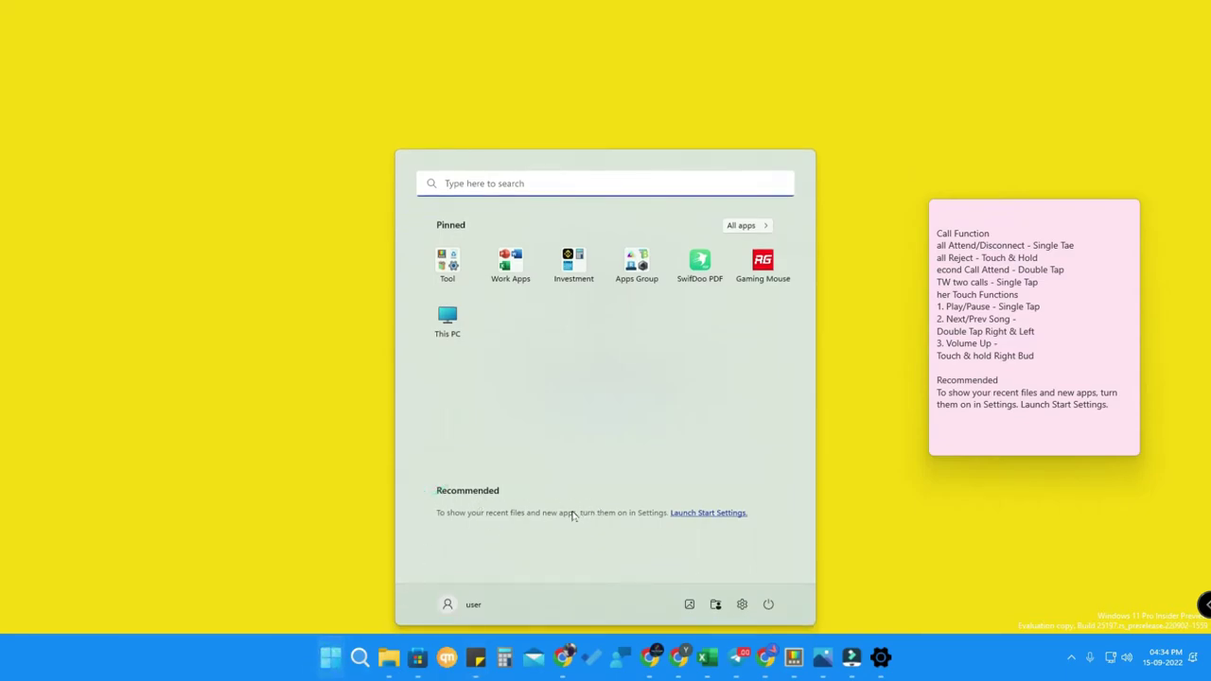
left_click(100, 545)
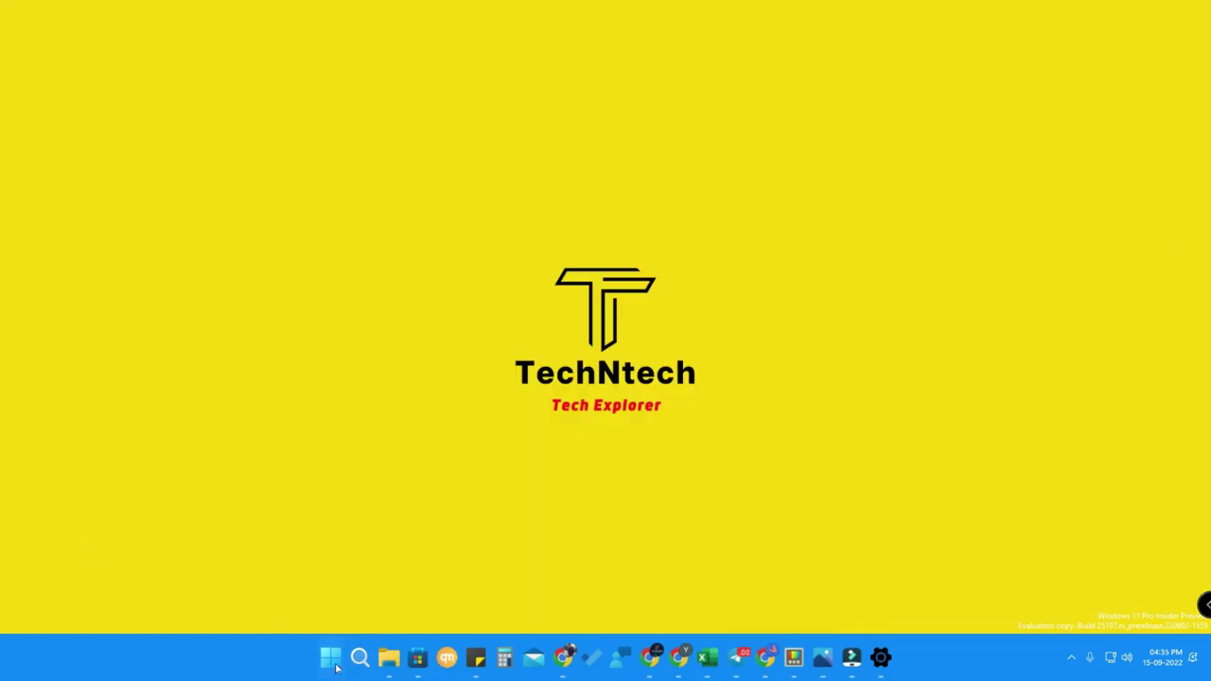
right_click(331, 663)
Open Windows Settings and extract its category list, System through Windows Update
left_click(303, 511)
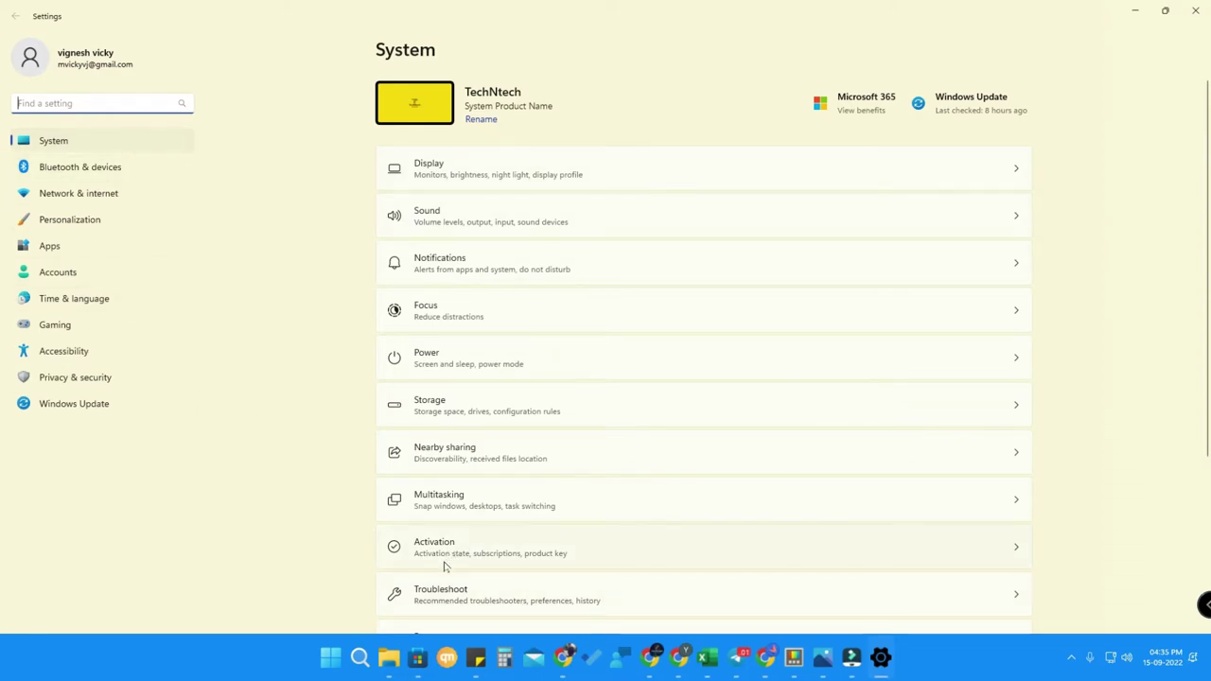
key("super+shift+s")
left_click_drag(207, 441, 10, 134)
Paste the Settings category names below the Start menu text in the sticky note
mouse_move(641, 673)
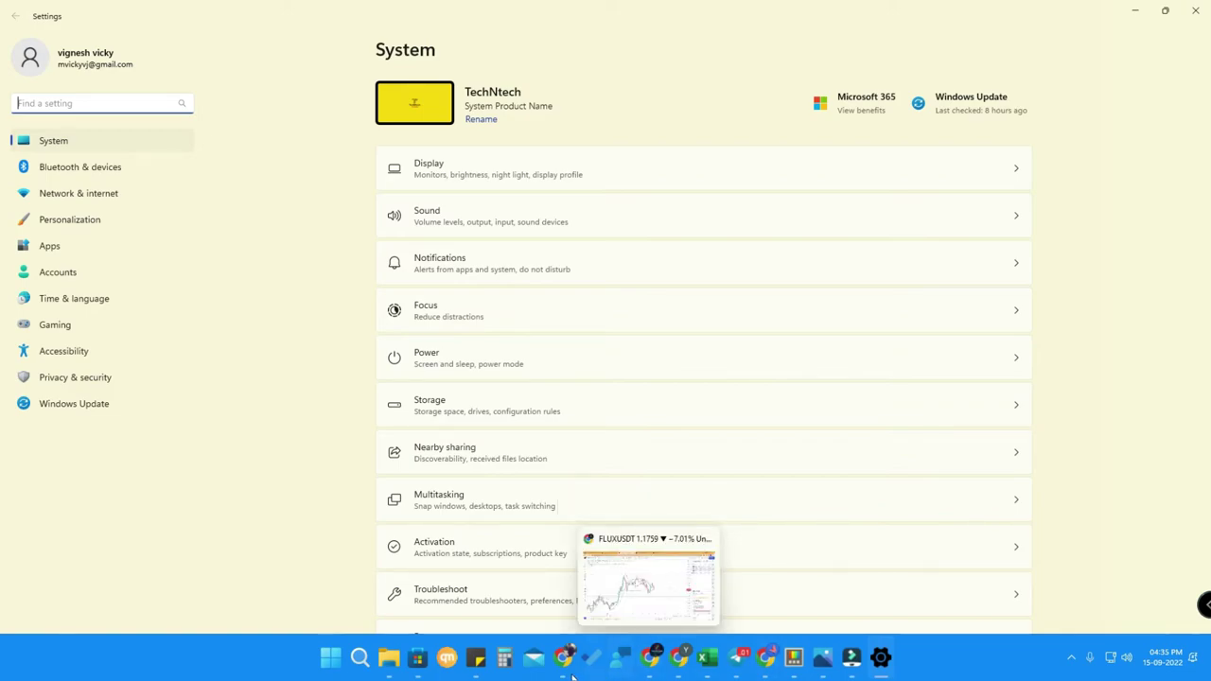
left_click(475, 658)
left_click(541, 587)
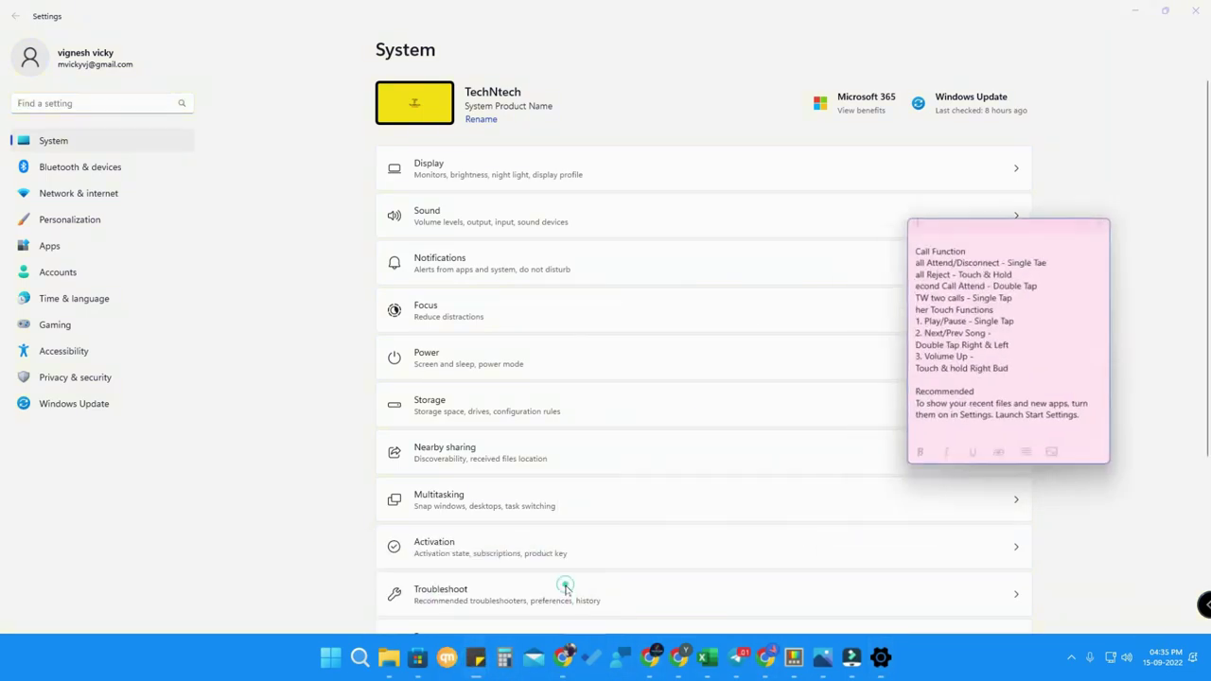
left_click(1109, 405)
key("Return")
key("Return")
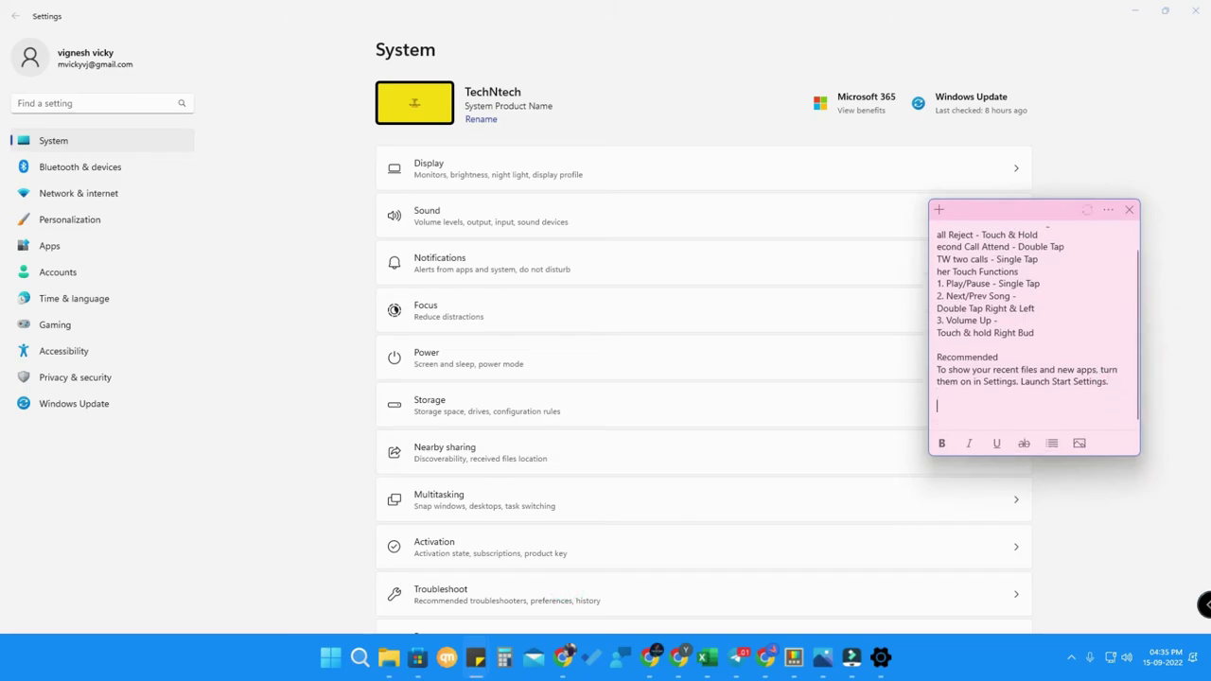
type("System Bluetooth & devices Network & internet Personalization Apps Accounts Time & language Gaming Accessibility Privacy & security Windows Update")
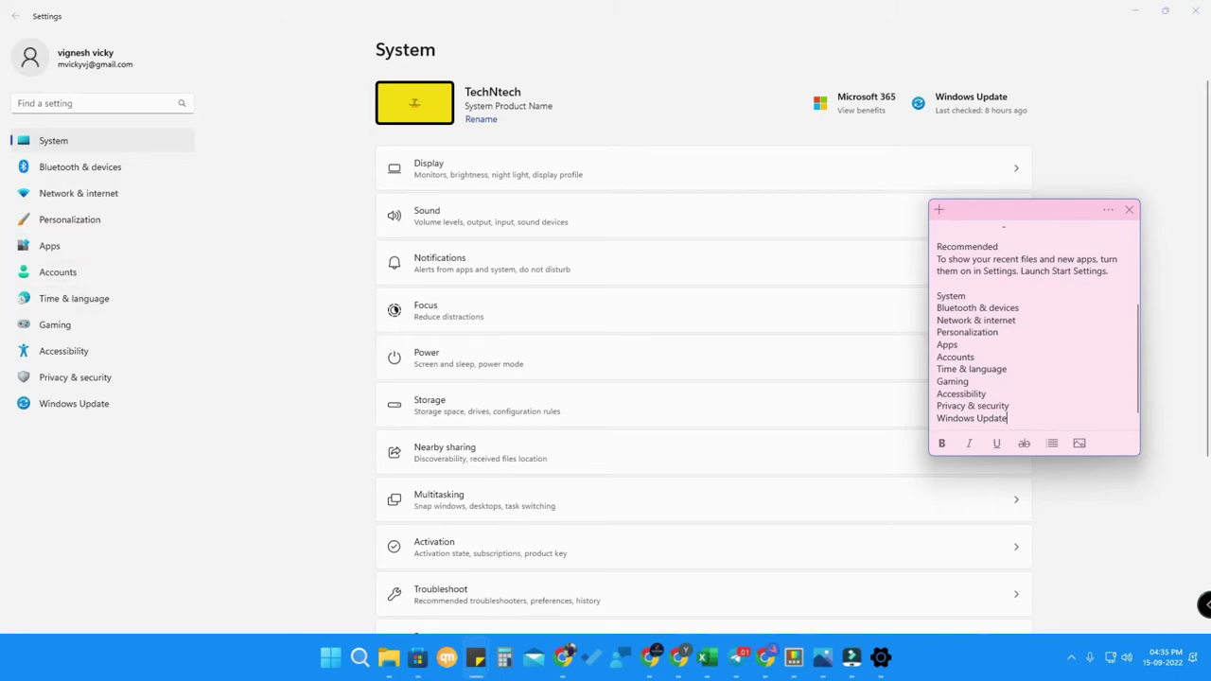
left_click(276, 349)
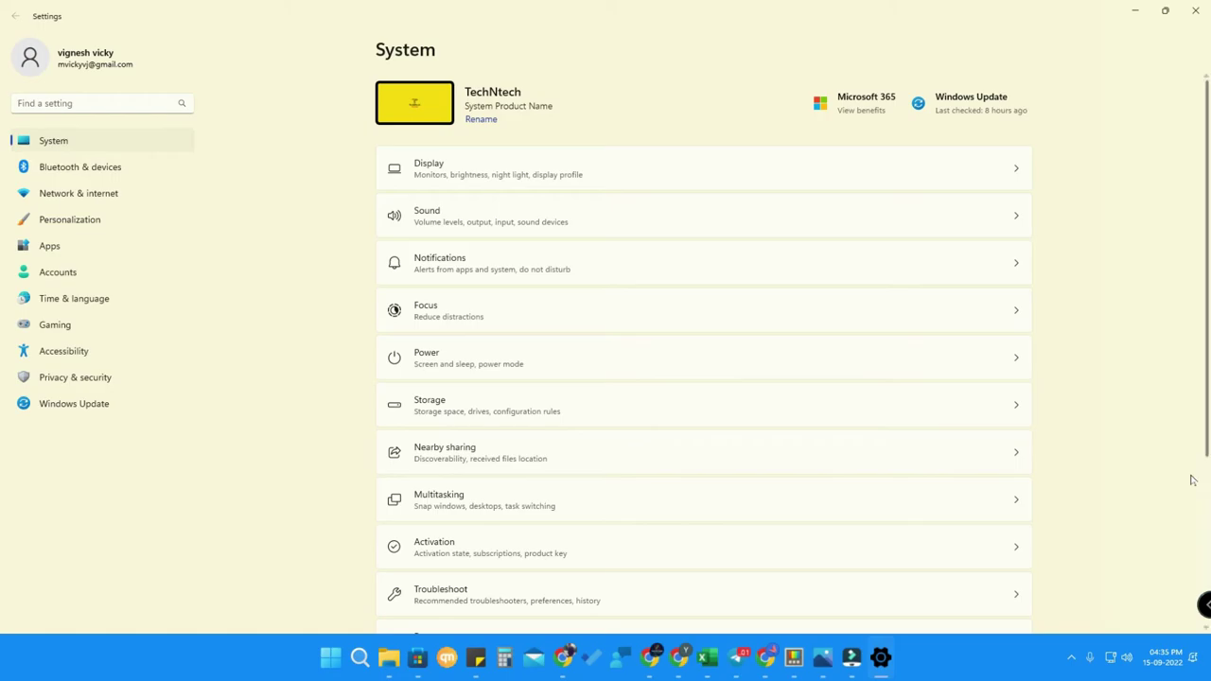
left_click(823, 658)
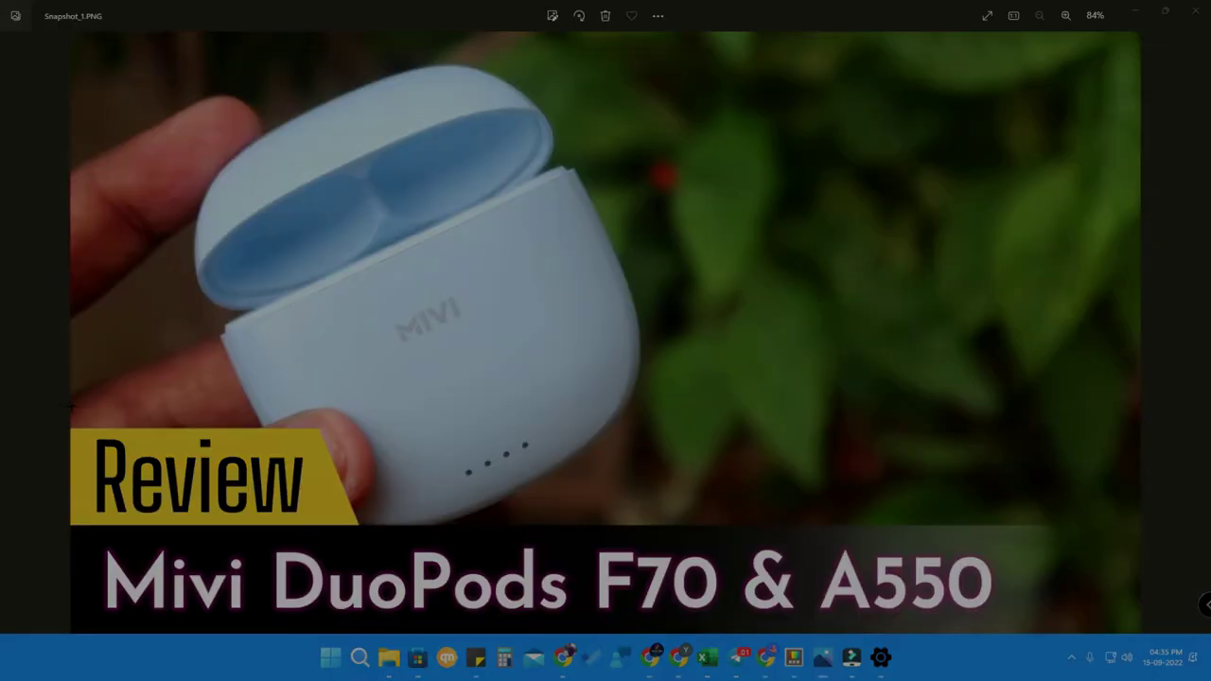
Extract the image caption 'Review' and 'Mivi DuoPods F70 & A550' and append it to the sticky note
left_click_drag(73, 407, 1055, 624)
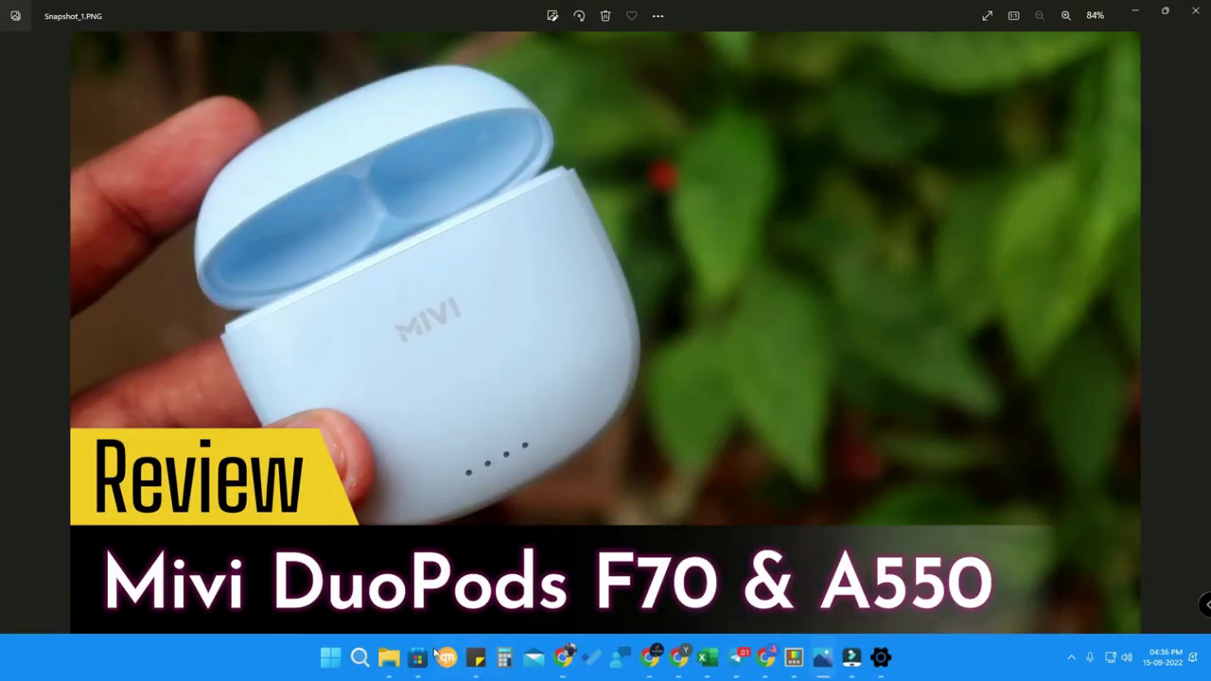
mouse_move(475, 657)
left_click(558, 587)
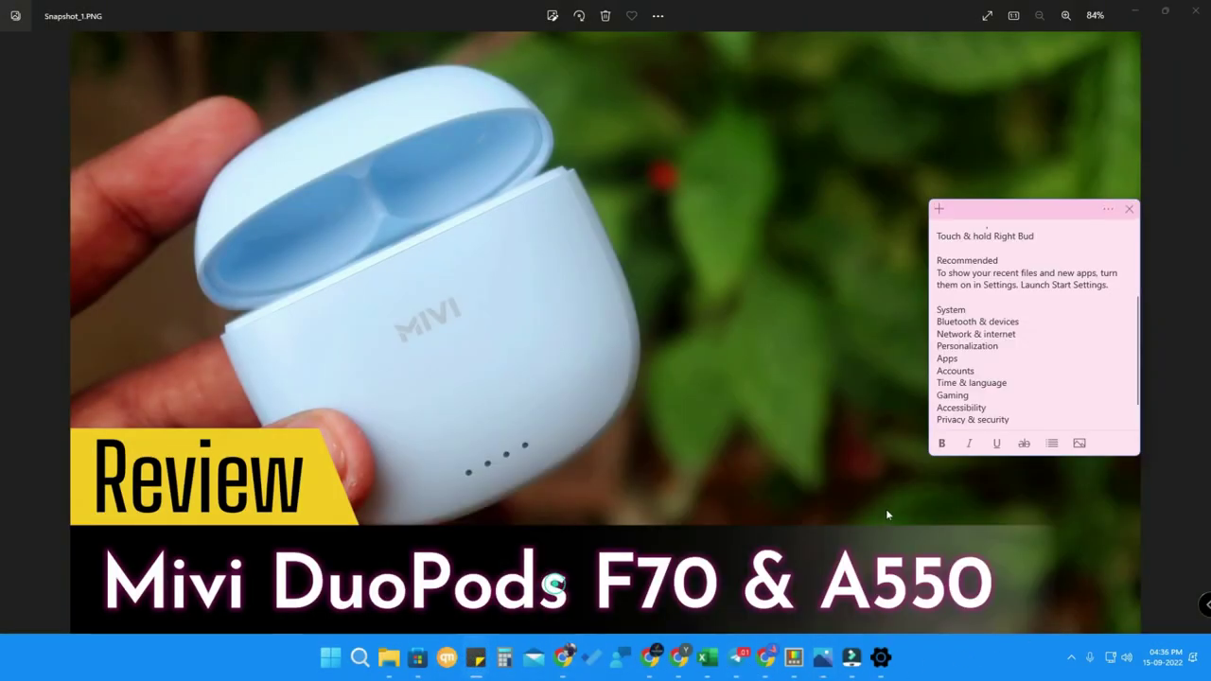
key("ctrl+End")
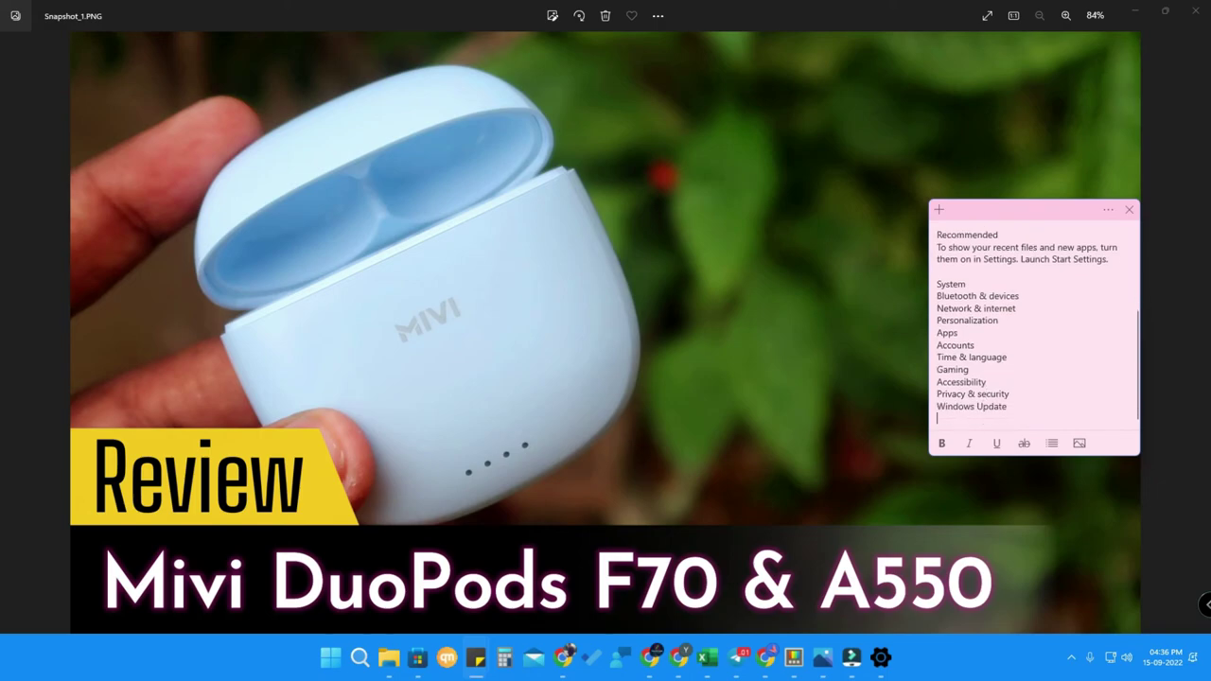
key("Return")
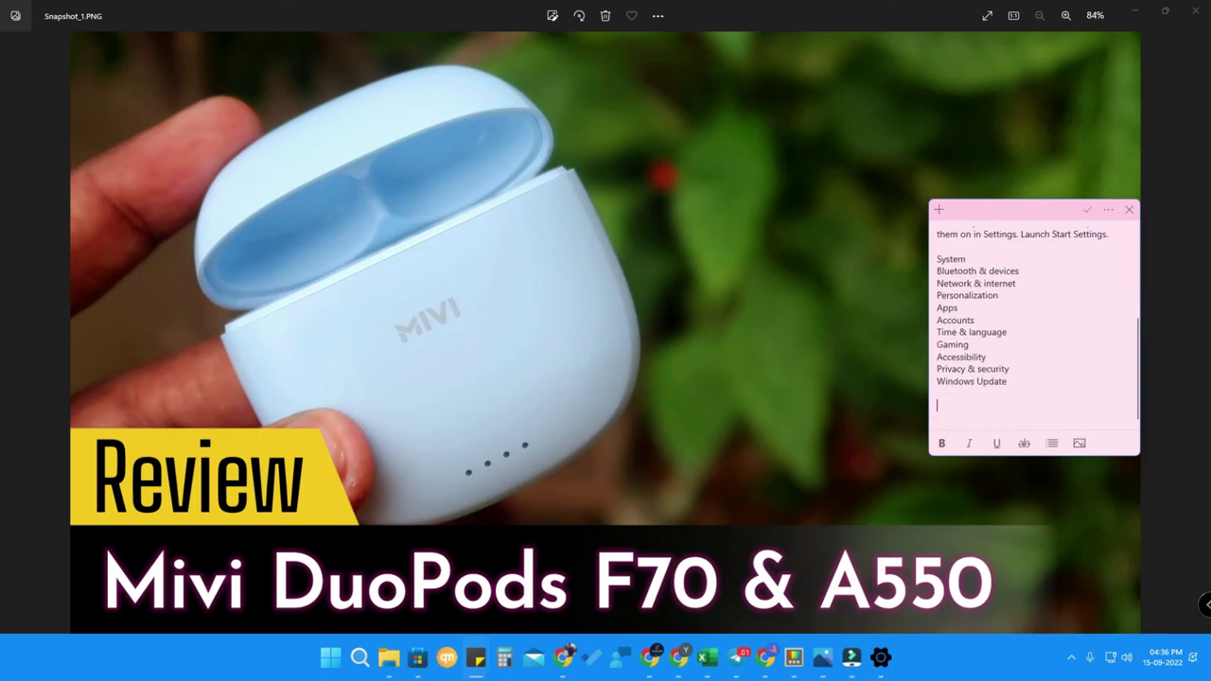
key("BackSpace")
type("Review Mivi DuoP0ds F70 & A550")
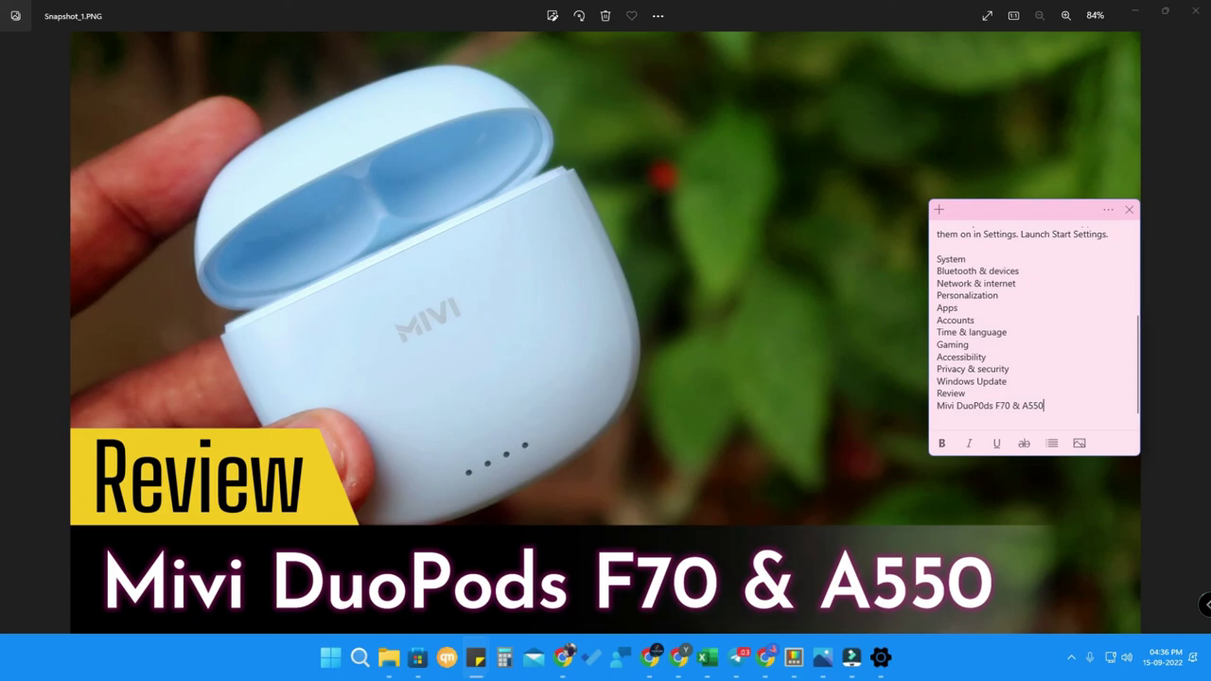
key("super+d")
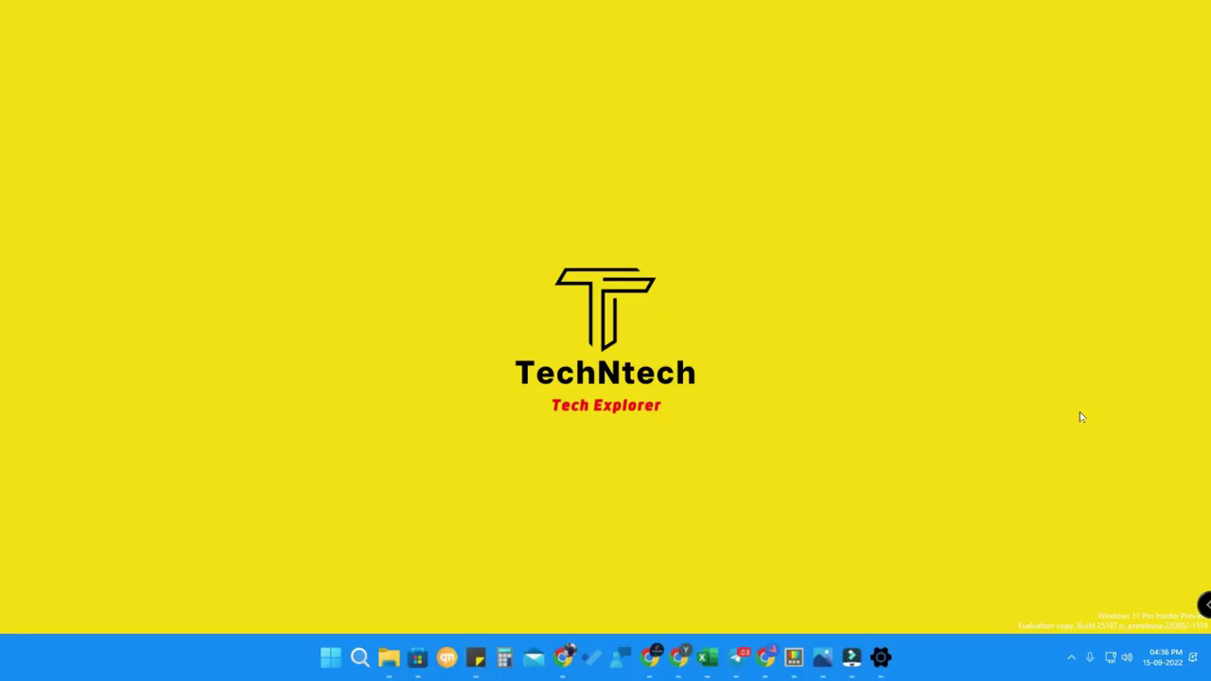
Confirm Text Extractor is enabled, minimize PowerToys, and start a capture over the TechNtech logo
left_click(794, 657)
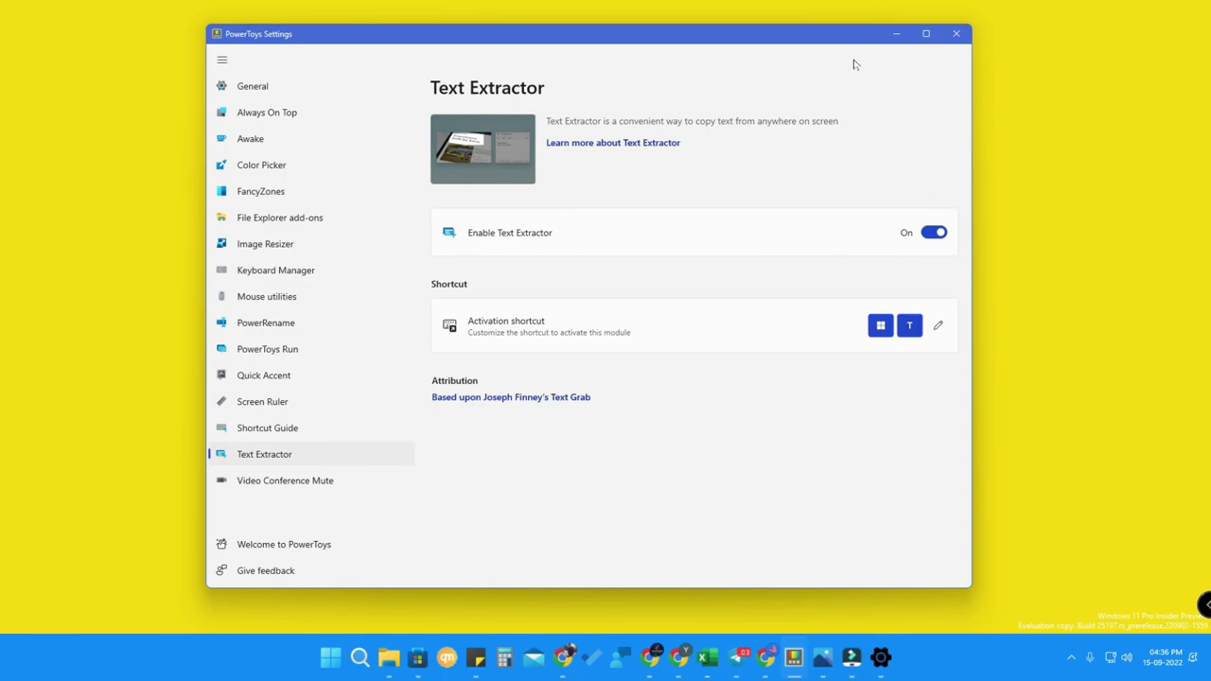
left_click(900, 34)
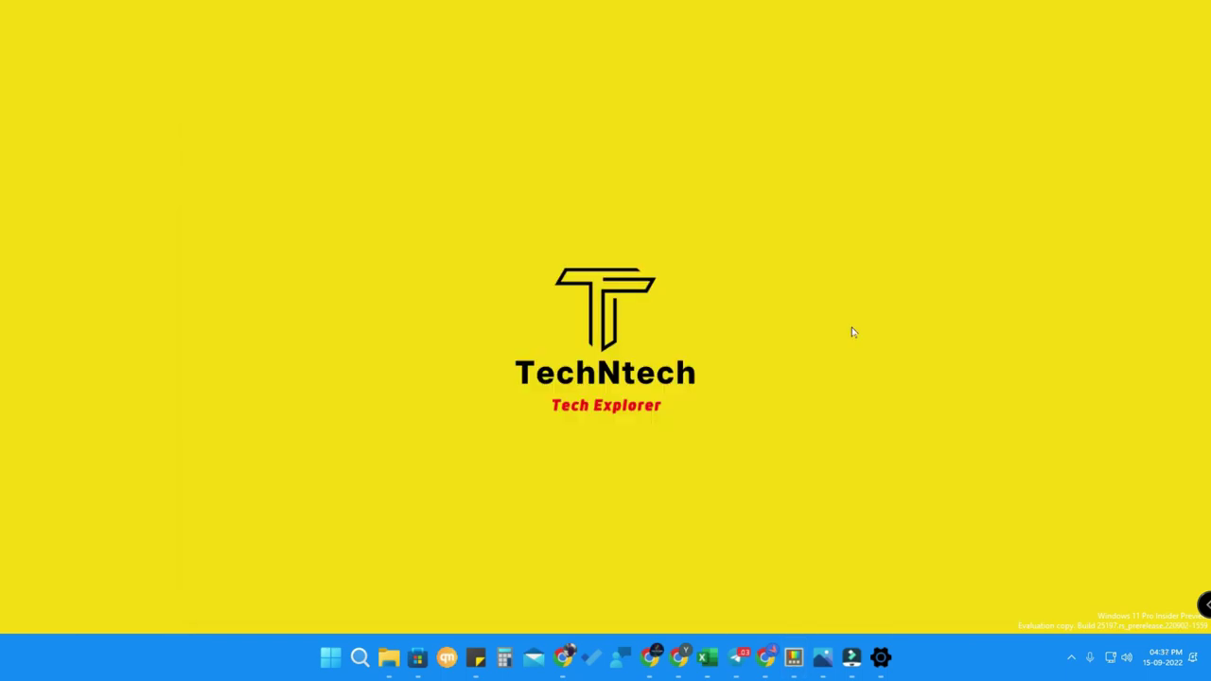
key("super+shift+t")
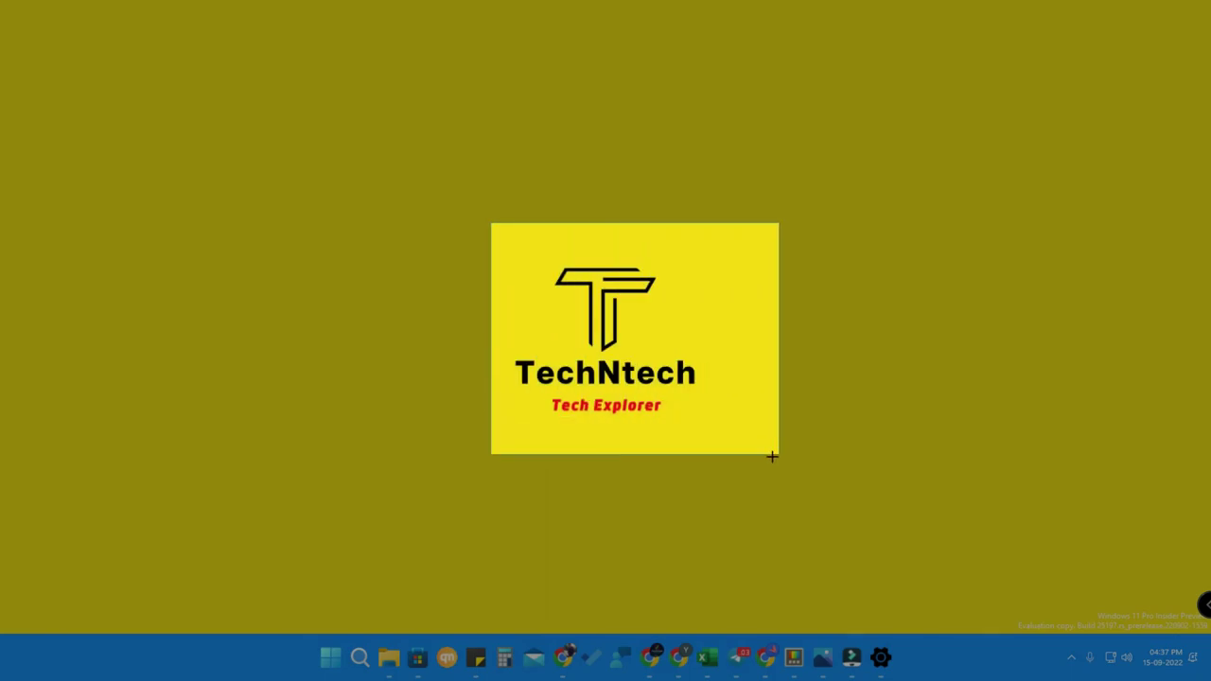